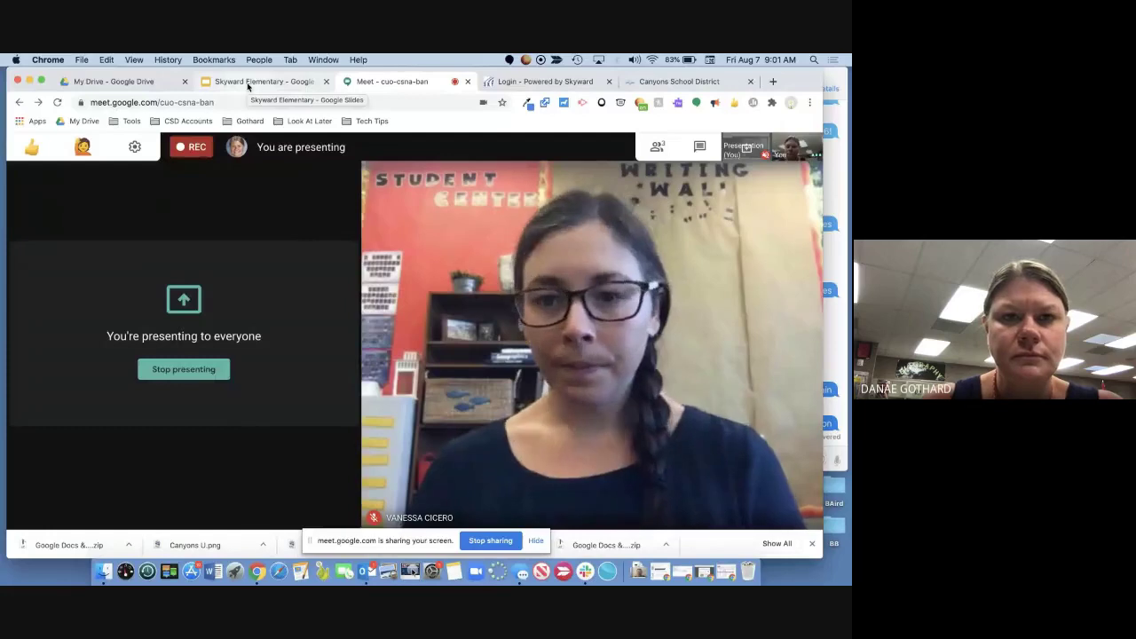
Open the Skyward Elementary presentation and show its title, table of contents, MTSS framework and Mini PD schedule slides.
{"action": "left_click", "coordinate": [248, 82]}
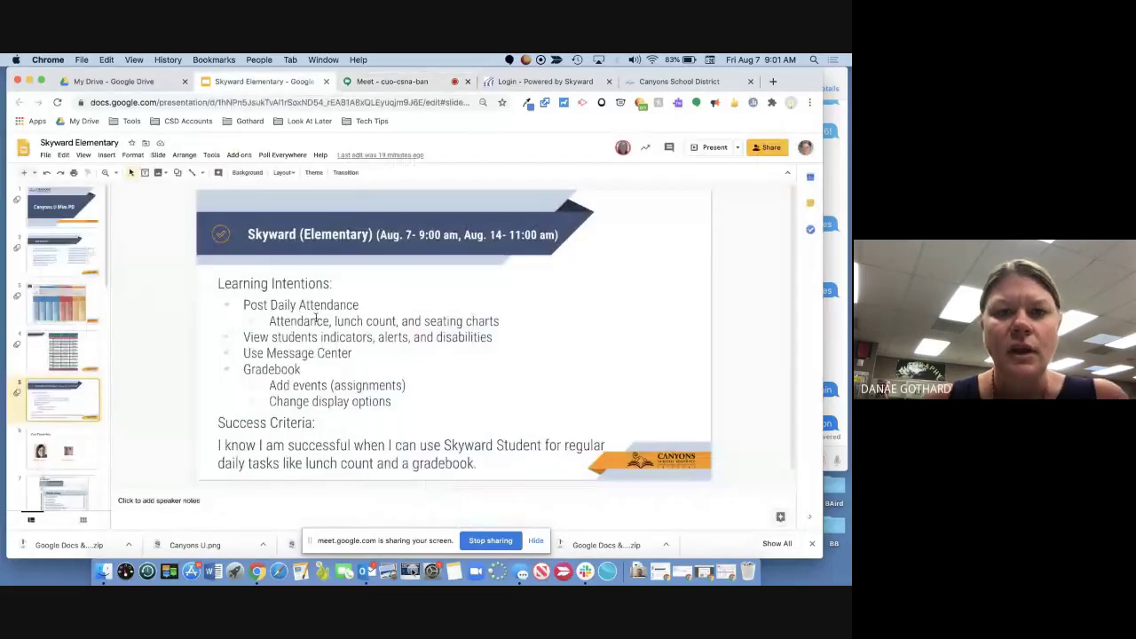
{"action": "left_click", "coordinate": [67, 218]}
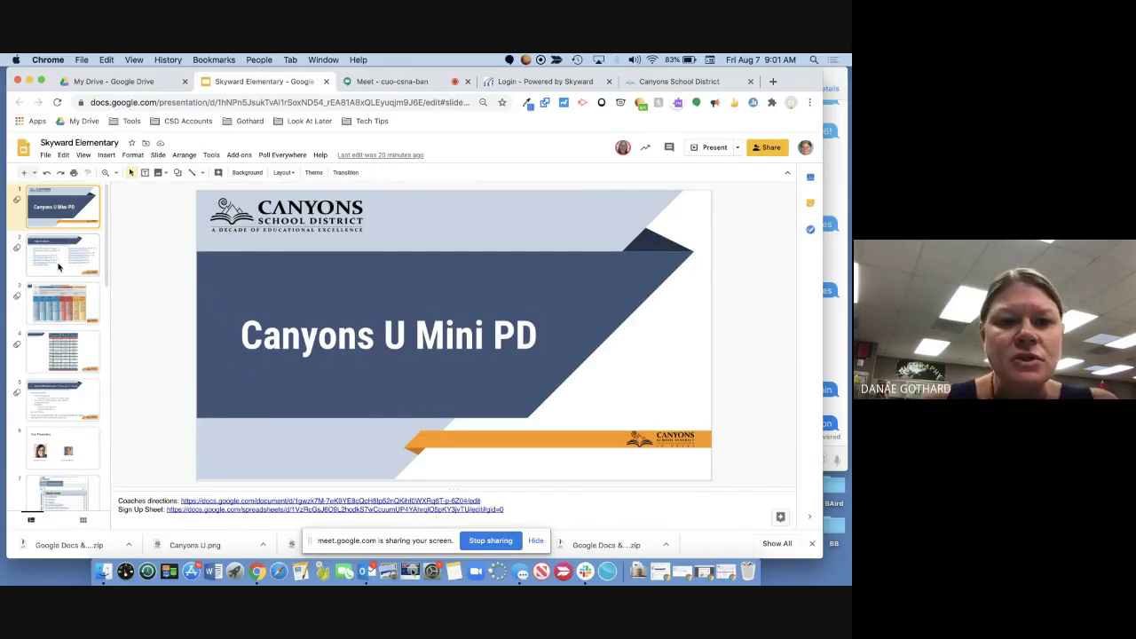
{"action": "left_click", "coordinate": [58, 267]}
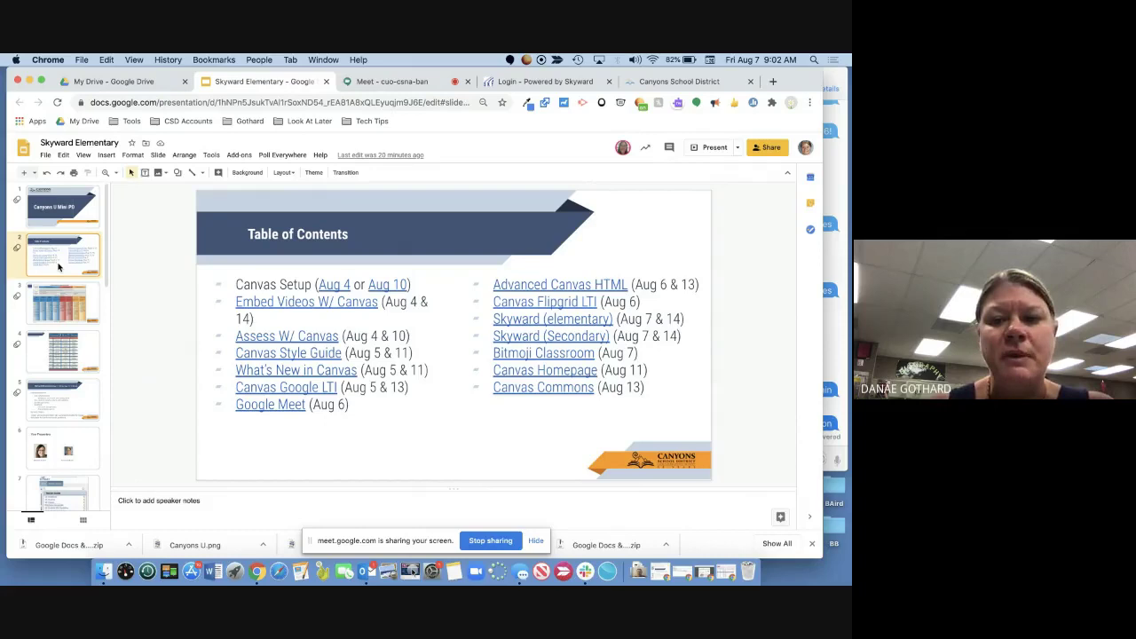
{"action": "left_click", "coordinate": [62, 316]}
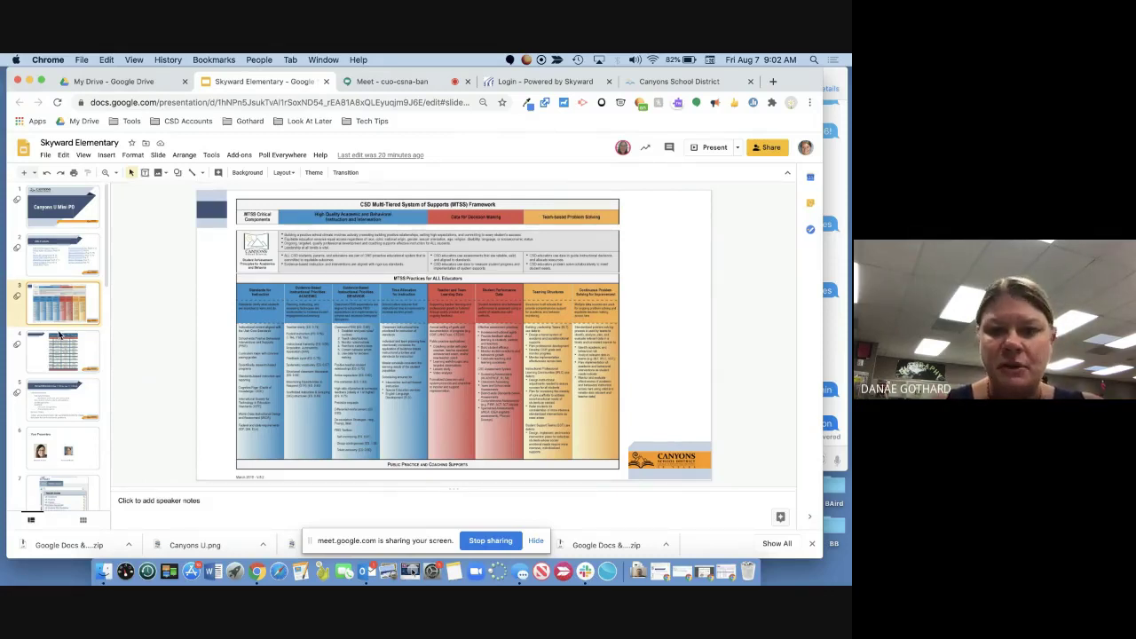
{"action": "left_click", "coordinate": [84, 354]}
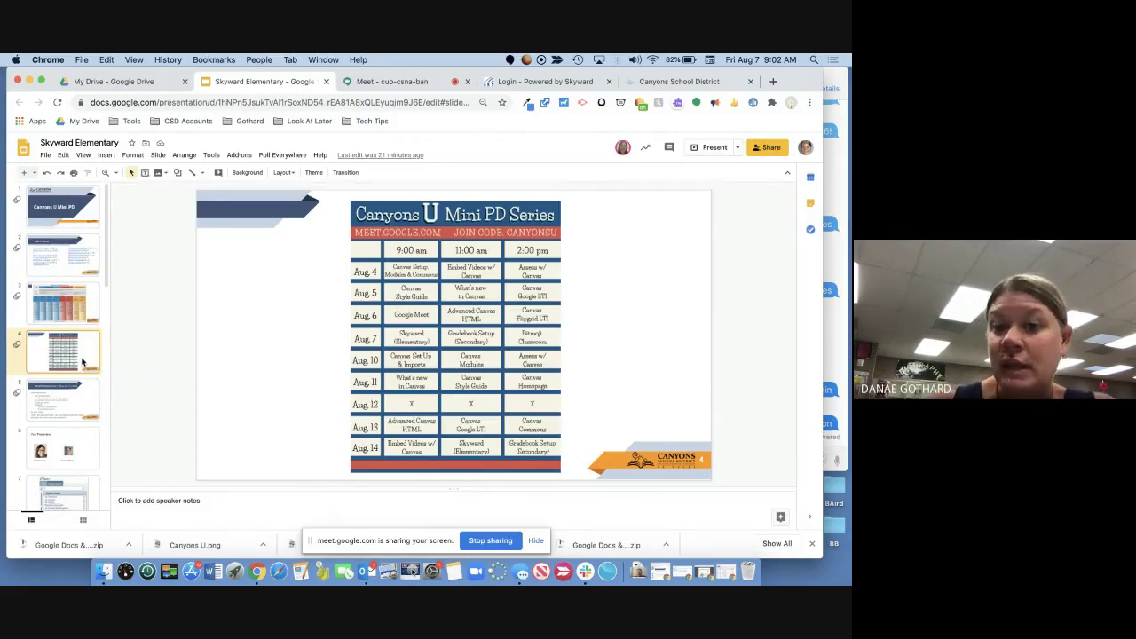
Show the Skyward (Elementary) learning intentions slide and the Your Presenters slide.
{"action": "left_click", "coordinate": [72, 406]}
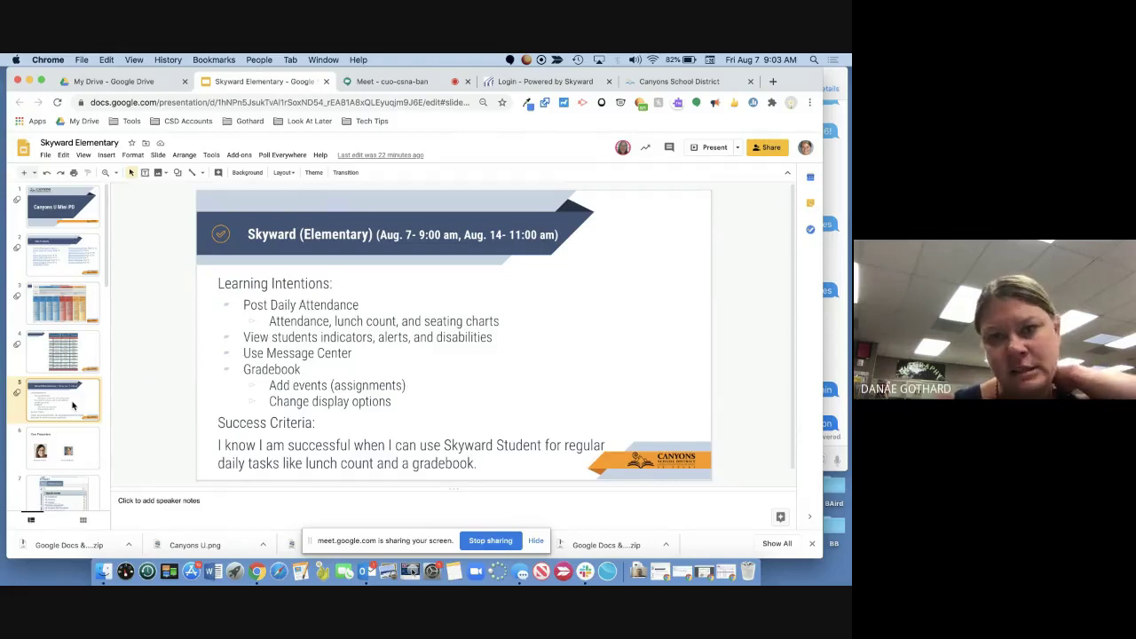
{"action": "left_click", "coordinate": [81, 453]}
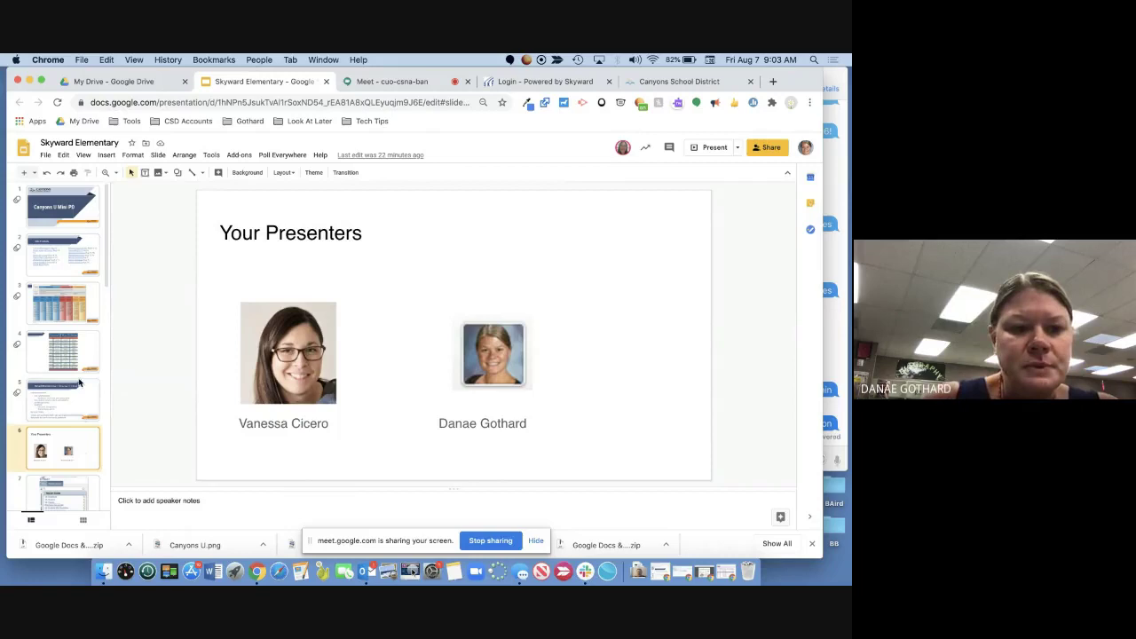
{"action": "left_click", "coordinate": [78, 406]}
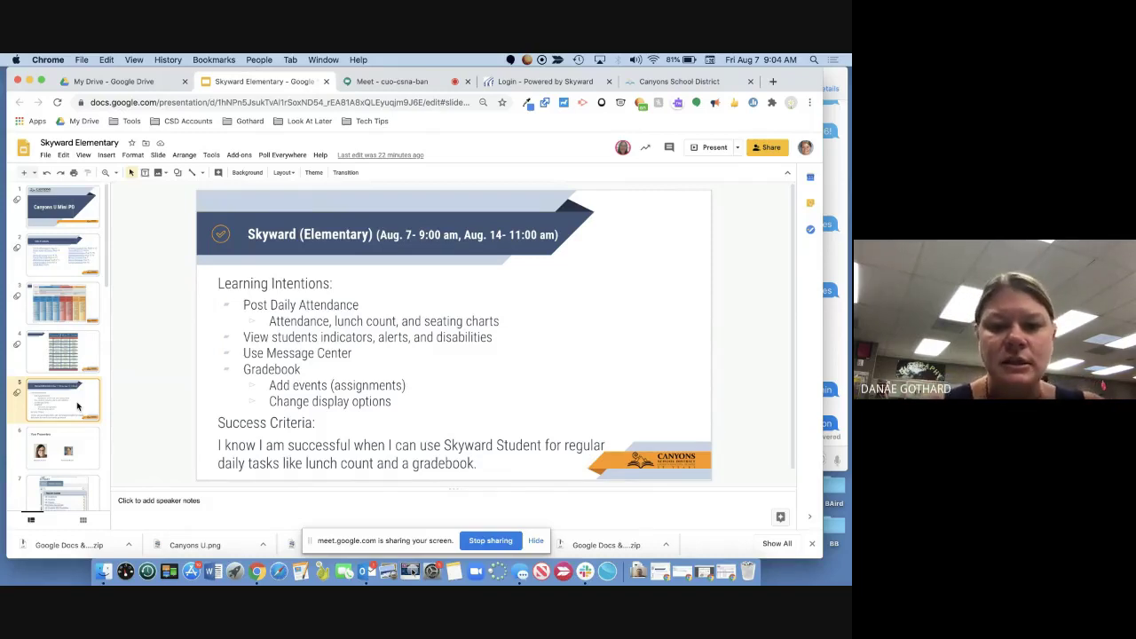
{"action": "left_click", "coordinate": [66, 435]}
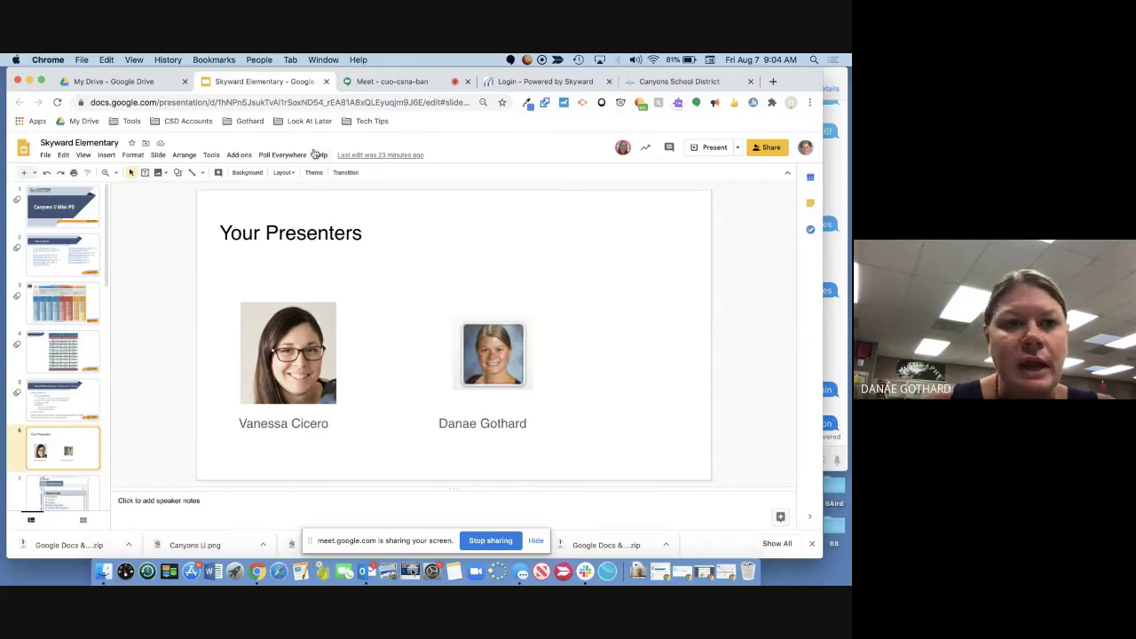
Open the Skyward Student login page through the employee tools on the Canyons School District website.
{"action": "left_click", "coordinate": [648, 85]}
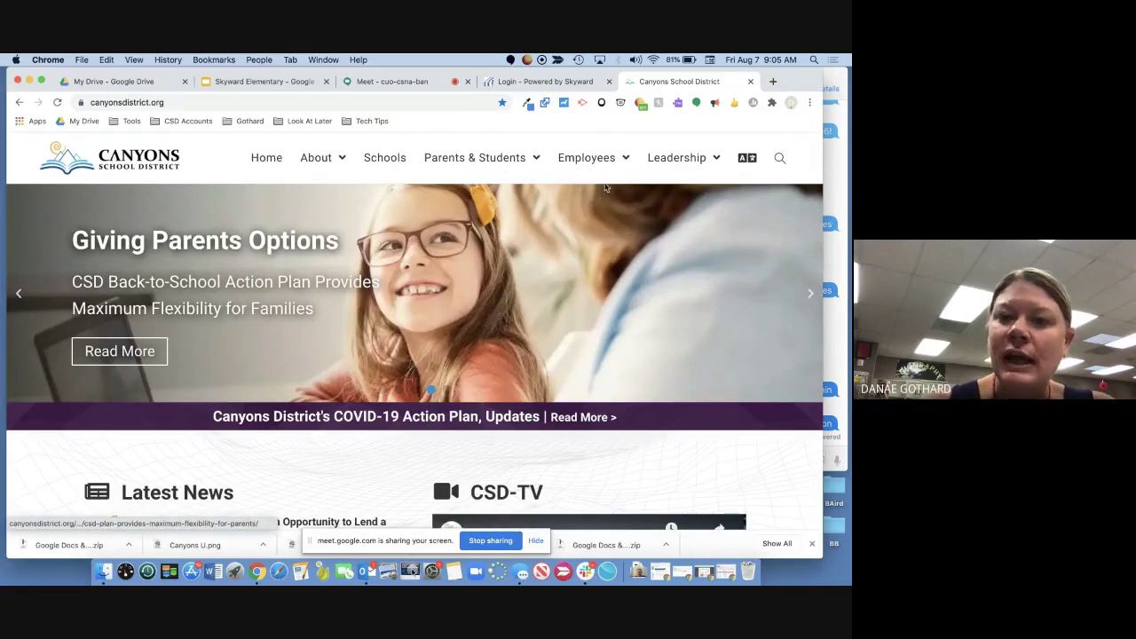
{"action": "mouse_move", "coordinate": [605, 170]}
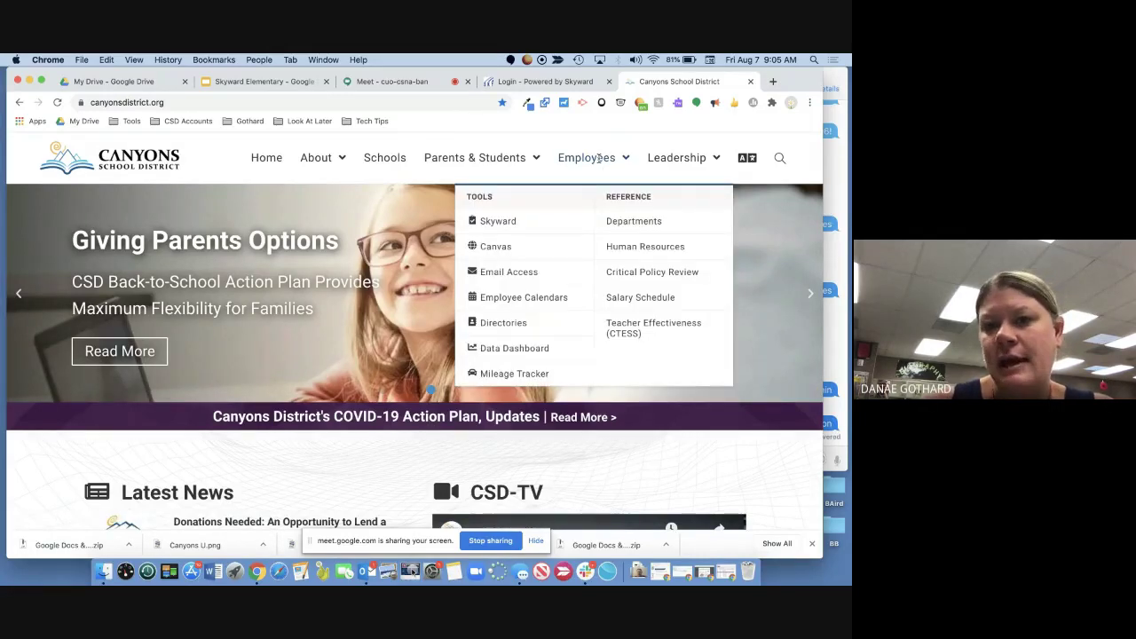
{"action": "left_click", "coordinate": [506, 222]}
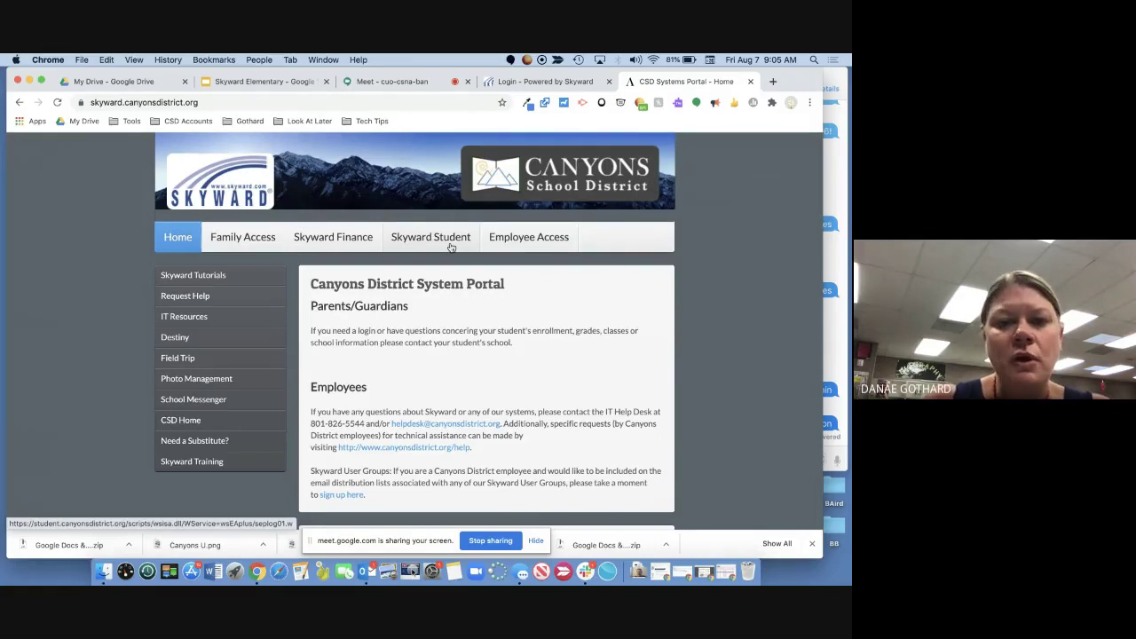
{"action": "left_click", "coordinate": [451, 247]}
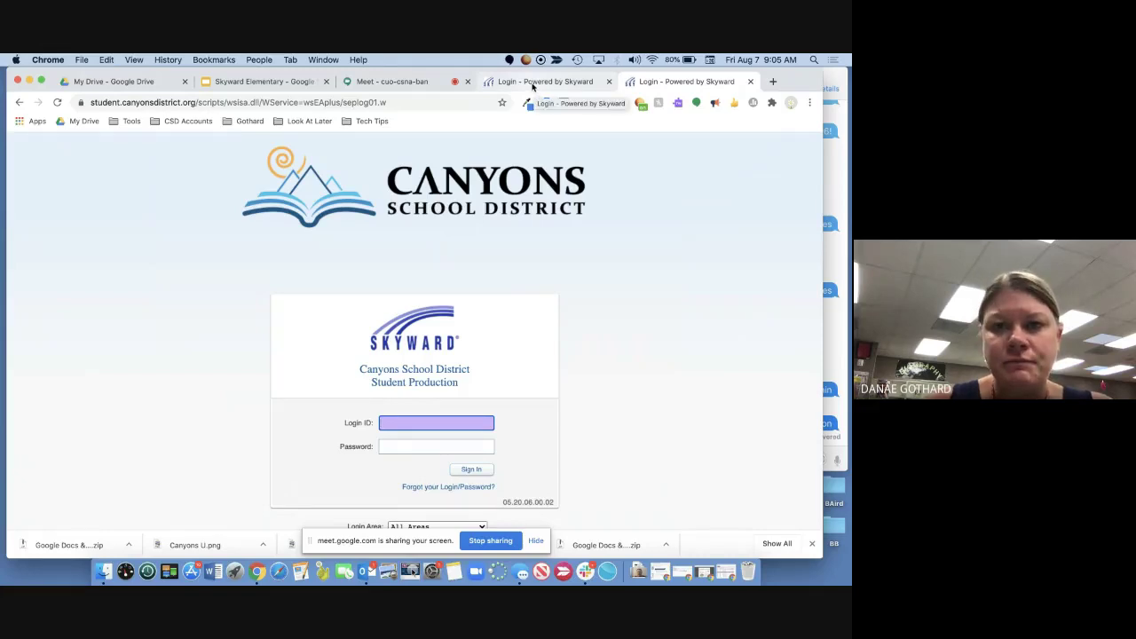
Bring the Educator Access Plus window in front of the browser and enlarge it to look over its home page.
{"action": "left_click", "coordinate": [532, 83]}
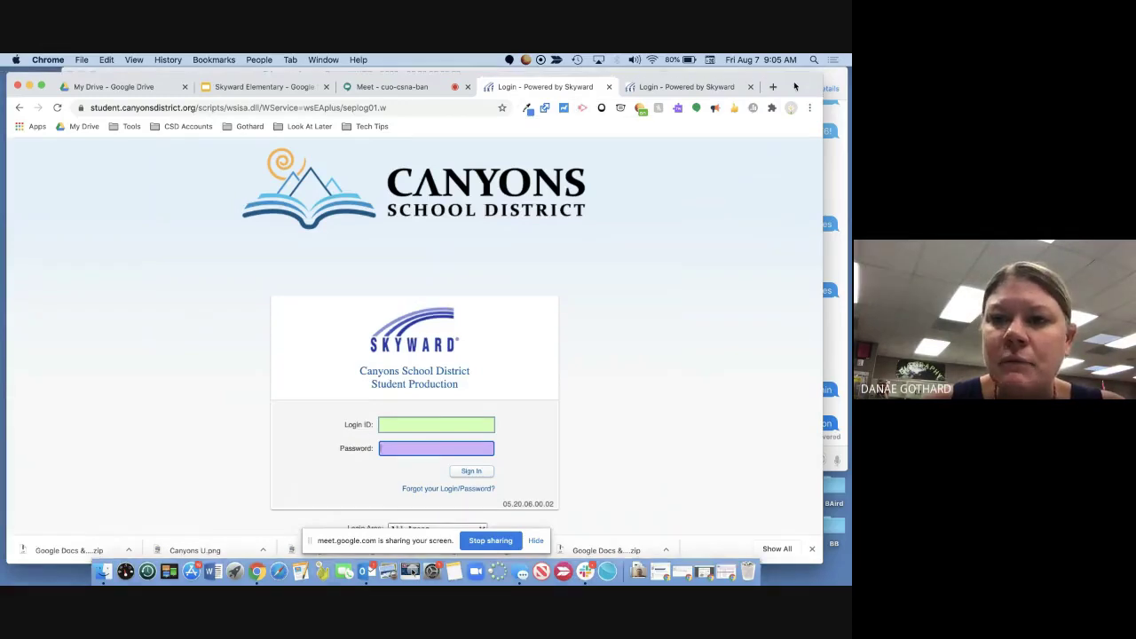
{"action": "left_click_drag", "start_coordinate": [795, 80], "coordinate": [789, 121]}
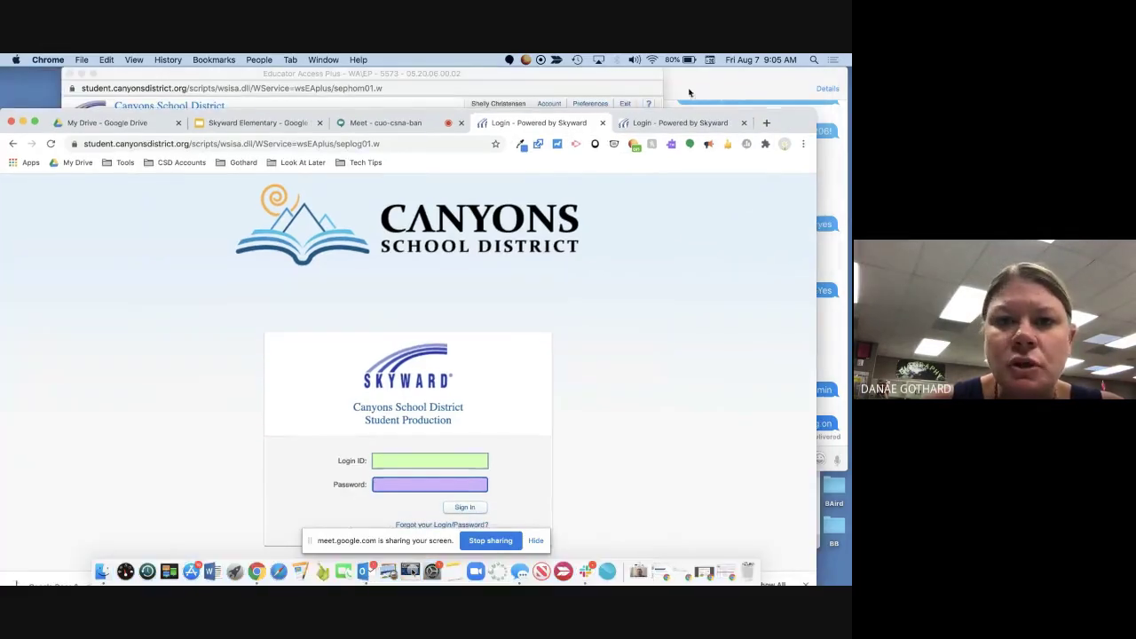
{"action": "left_click", "coordinate": [619, 81]}
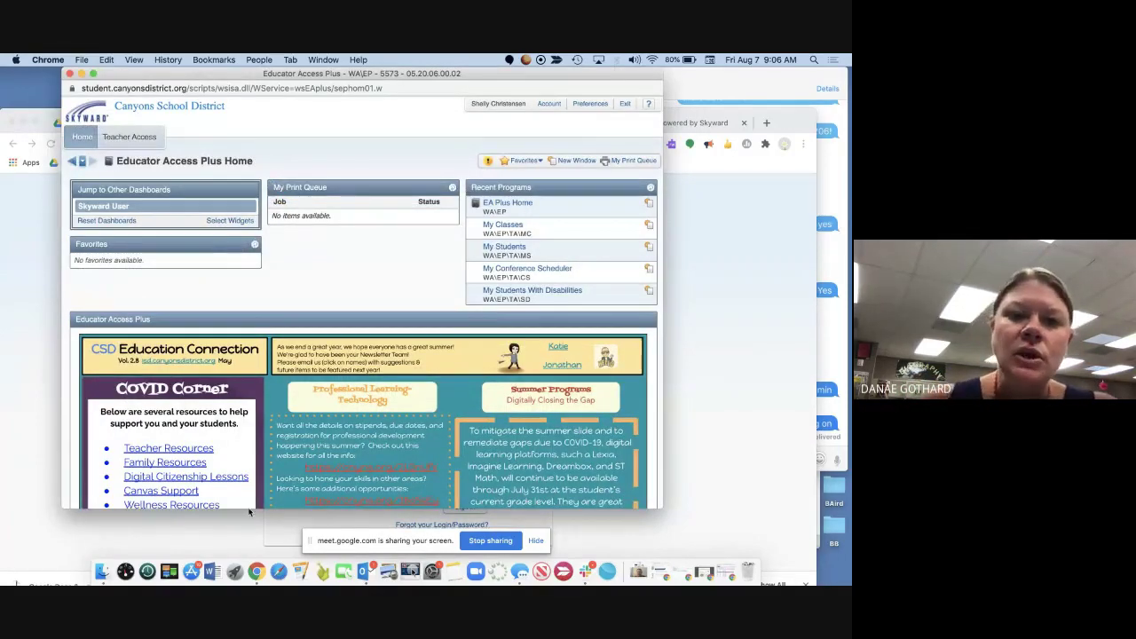
{"action": "left_click_drag", "start_coordinate": [689, 524], "coordinate": [745, 557]}
{"action": "left_click", "coordinate": [536, 543]}
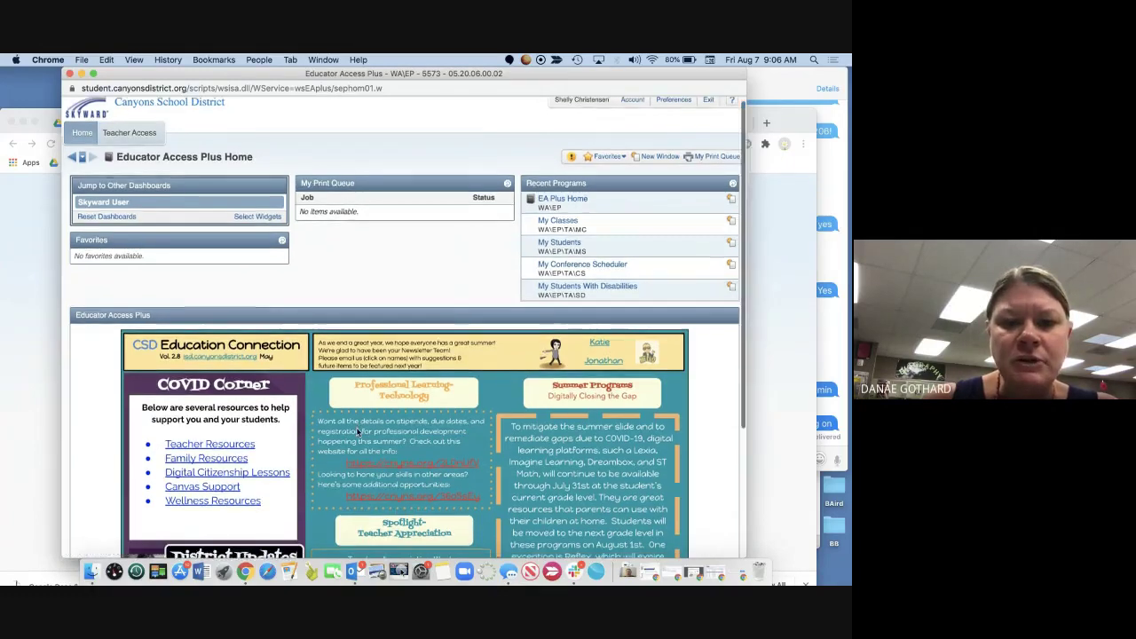
{"action": "scroll", "coordinate": [373, 373], "scroll_direction": "down", "scroll_amount": 3}
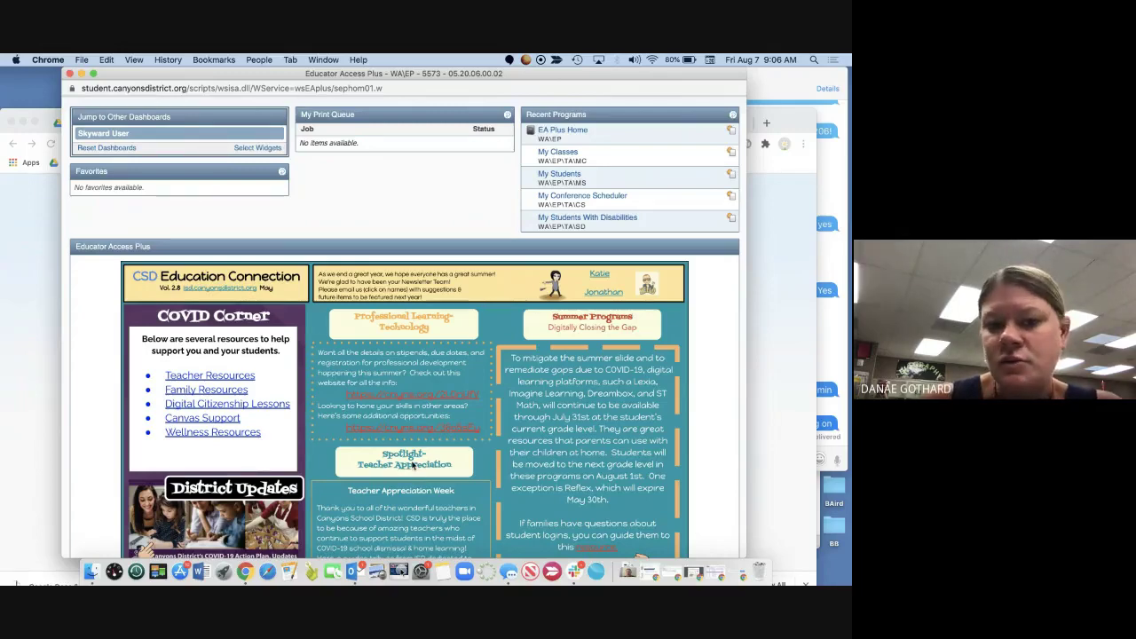
{"action": "scroll", "coordinate": [420, 441], "scroll_direction": "up", "scroll_amount": 1}
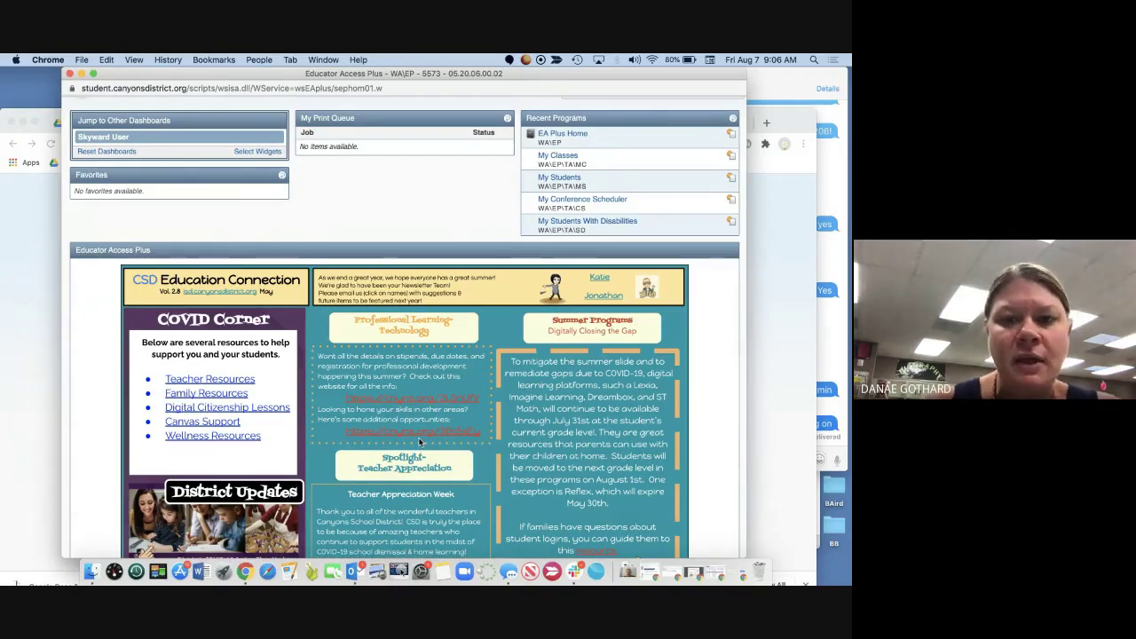
{"action": "scroll", "coordinate": [421, 441], "scroll_direction": "up", "scroll_amount": 5}
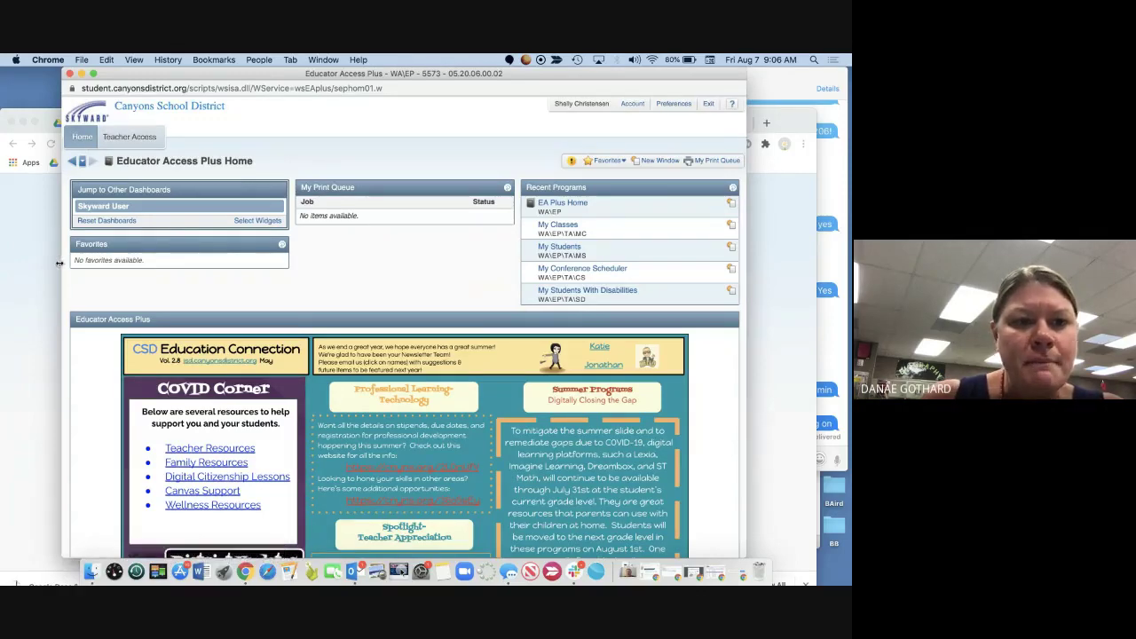
Return to the Skyward Elementary presentation and show slides 7 and 8 on Post Daily Attendance.
{"action": "left_click", "coordinate": [55, 267]}
{"action": "left_click_drag", "start_coordinate": [467, 117], "coordinate": [476, 62]}
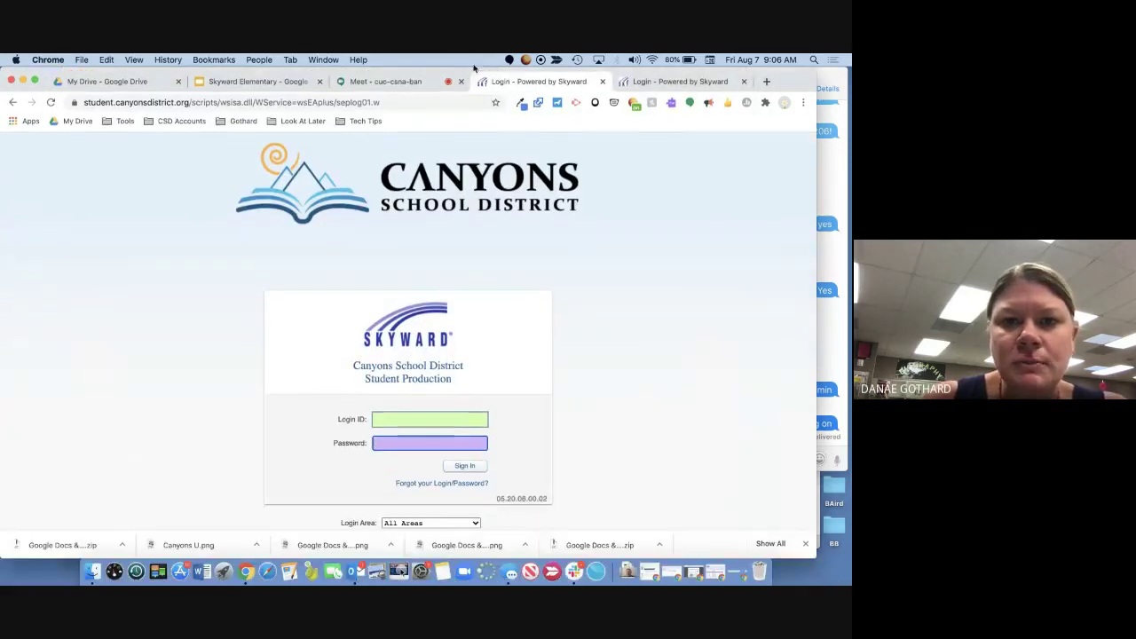
{"action": "left_click", "coordinate": [257, 82]}
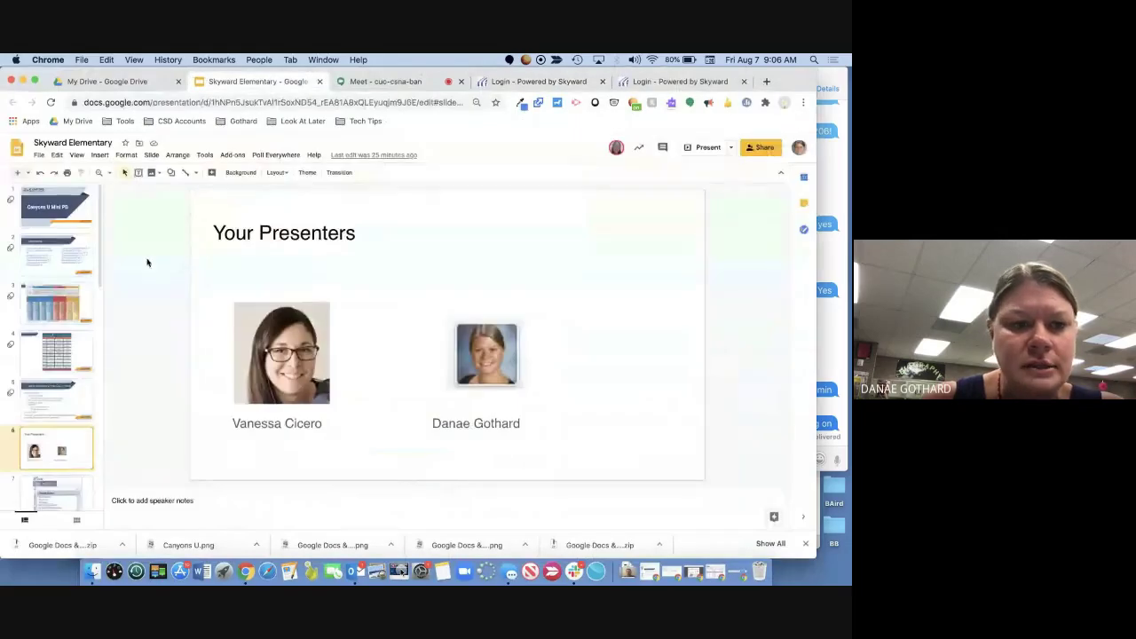
{"action": "scroll", "coordinate": [65, 420], "scroll_direction": "down", "scroll_amount": 2}
{"action": "left_click", "coordinate": [65, 417]}
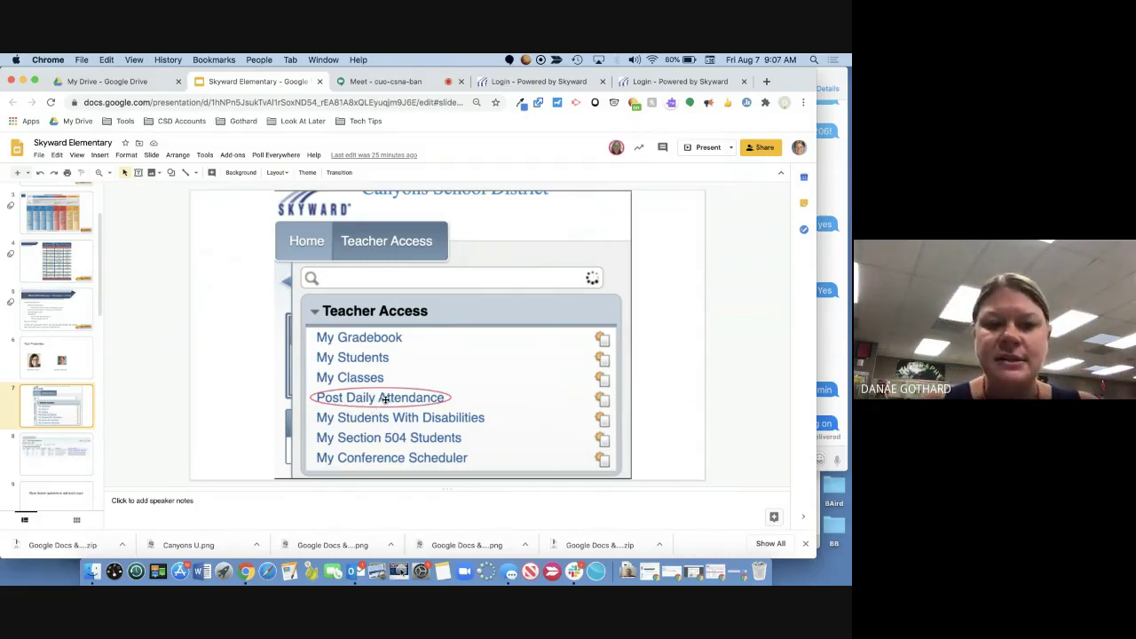
{"action": "left_click", "coordinate": [73, 453]}
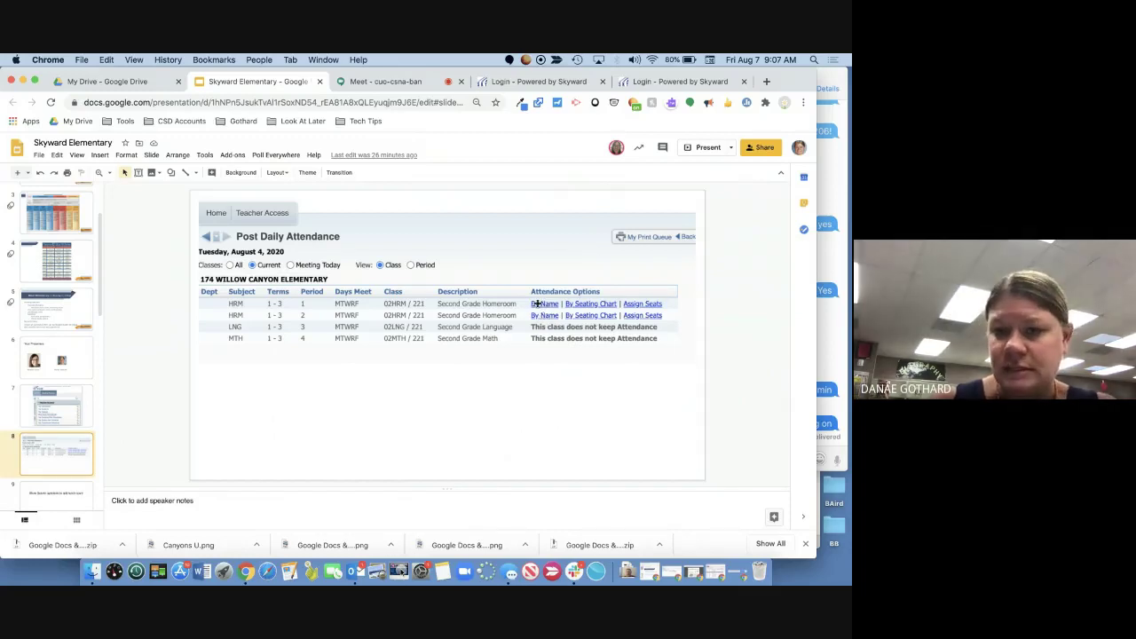
Show slides 9 to 11, from the lunch count survey to the attendance list, and dismiss the Skyward elementary reminder.
{"action": "scroll", "coordinate": [57, 452], "scroll_direction": "down", "scroll_amount": 2}
{"action": "left_click", "coordinate": [58, 453]}
{"action": "scroll", "coordinate": [58, 453], "scroll_direction": "down", "scroll_amount": 1}
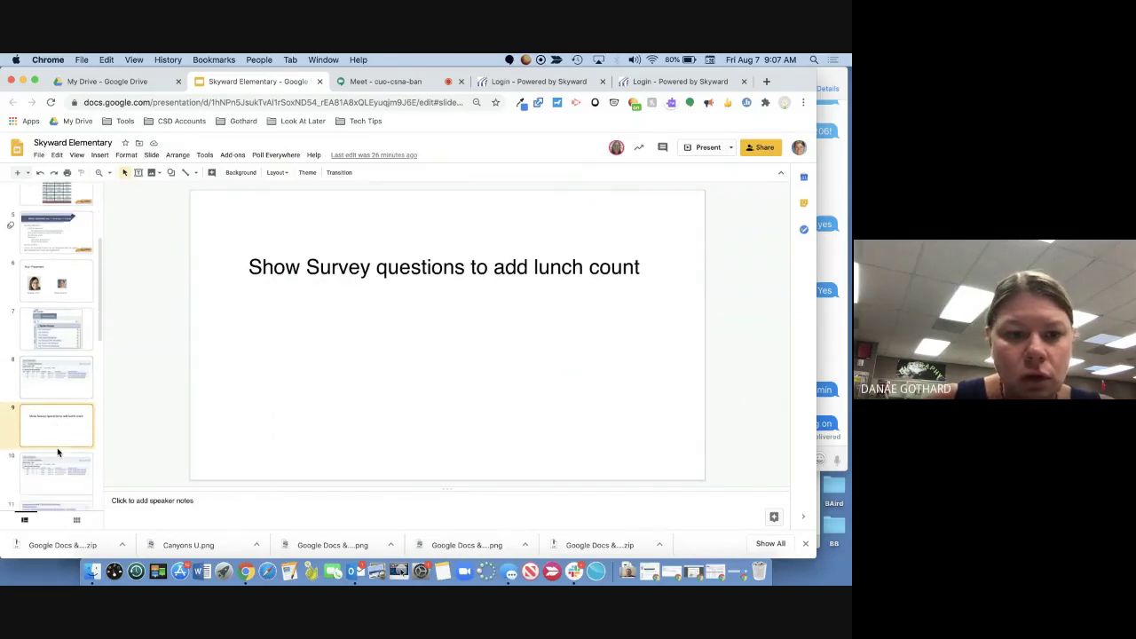
{"action": "left_click", "coordinate": [60, 463]}
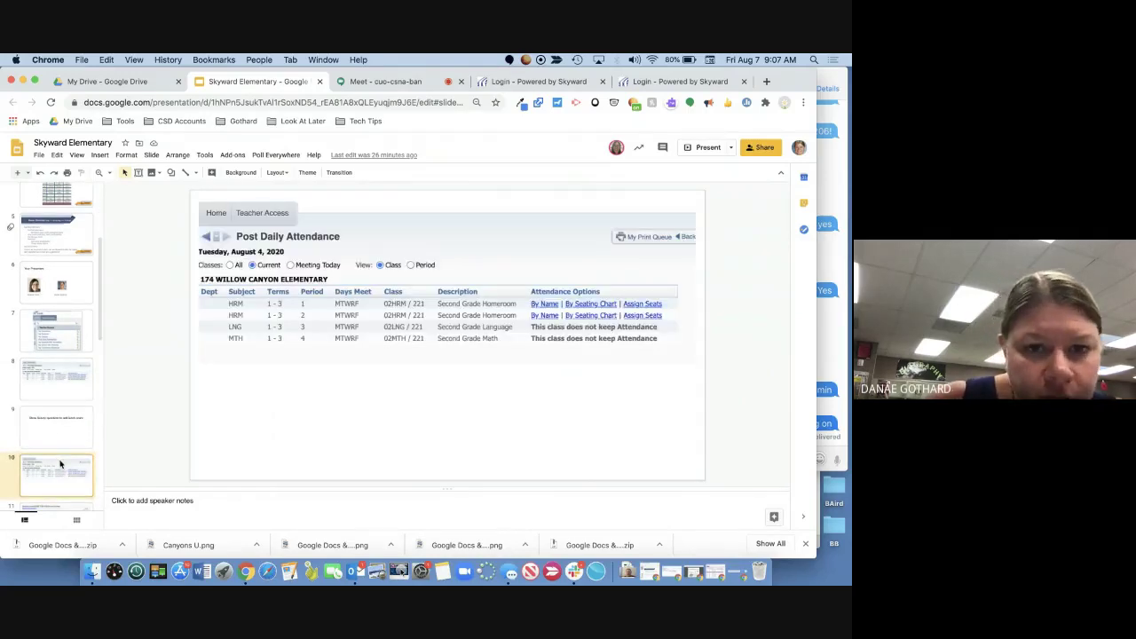
{"action": "scroll", "coordinate": [60, 463], "scroll_direction": "down", "scroll_amount": 3}
{"action": "left_click", "coordinate": [60, 463]}
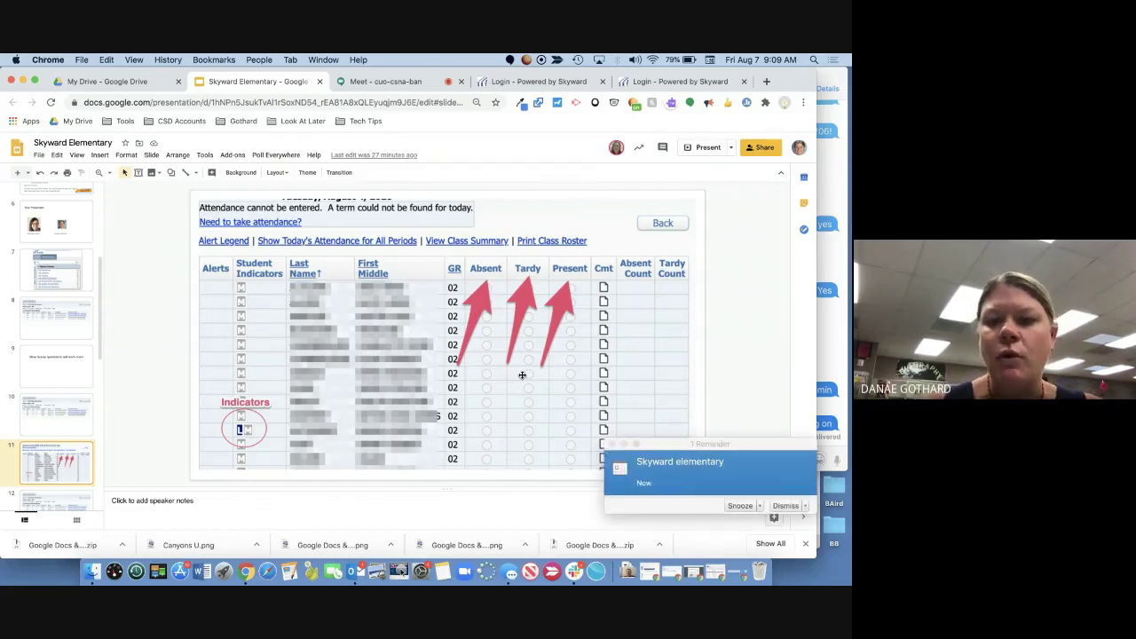
{"action": "left_click", "coordinate": [785, 505]}
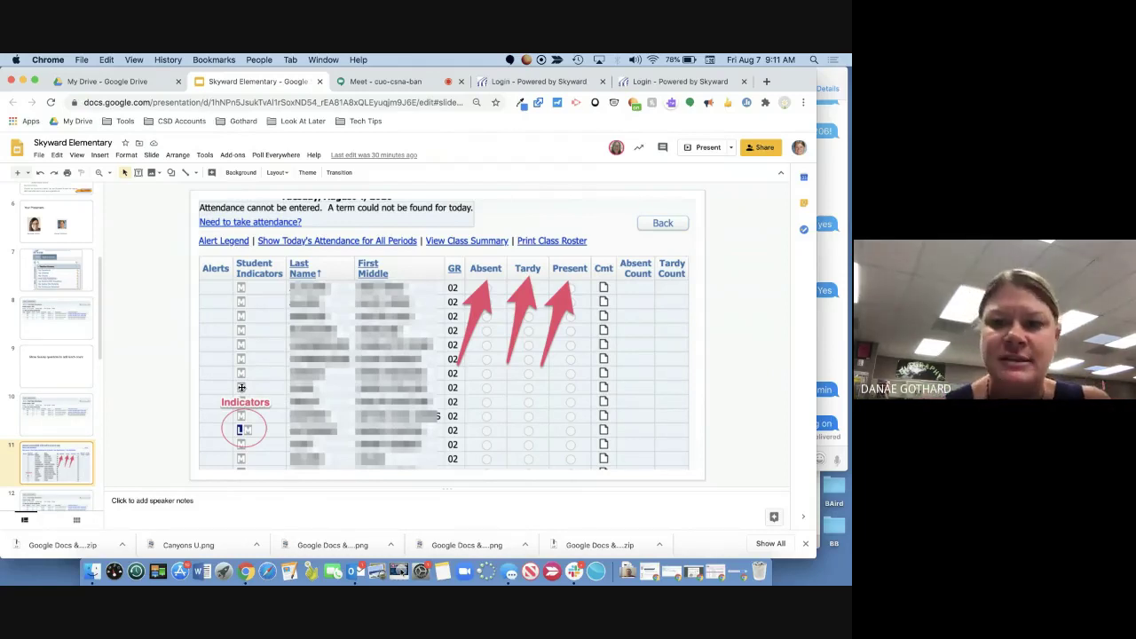
Check the Google Meet call and return to the presentation to show slides 12 and 13 on seating chart attendance.
{"action": "left_click", "coordinate": [386, 82]}
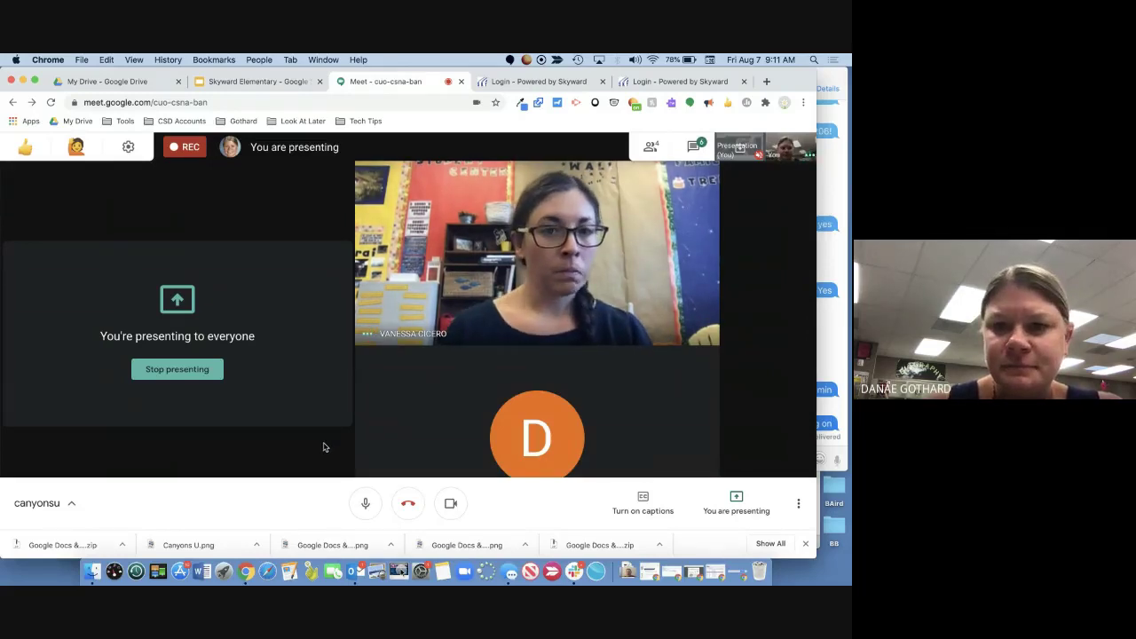
{"action": "left_click", "coordinate": [258, 82]}
{"action": "scroll", "coordinate": [73, 424], "scroll_direction": "down", "scroll_amount": 5}
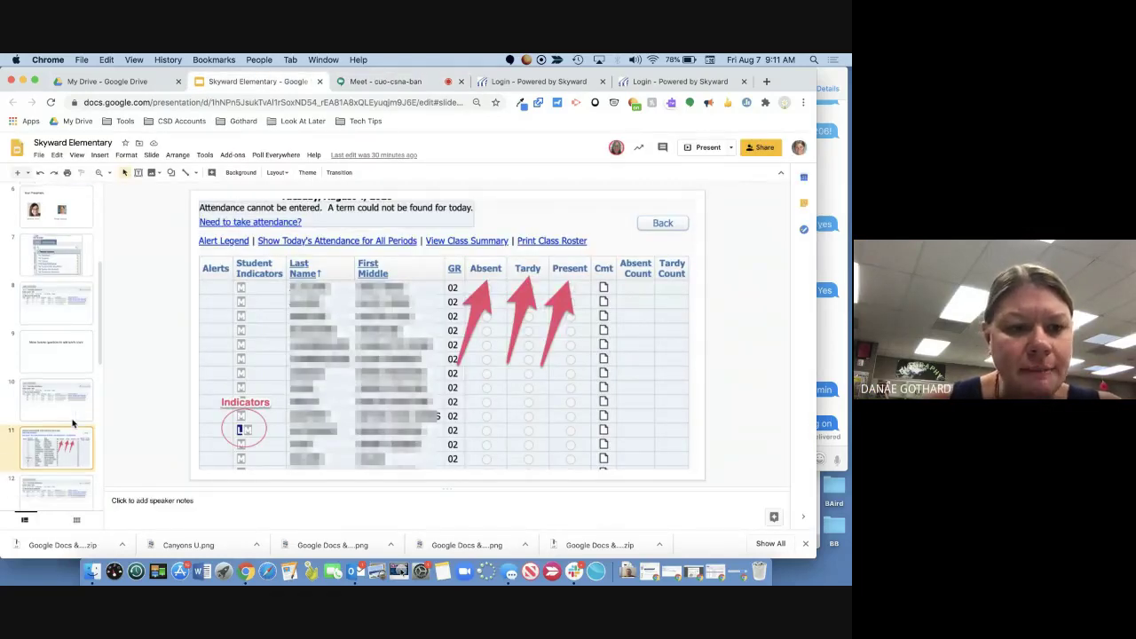
{"action": "left_click", "coordinate": [58, 366]}
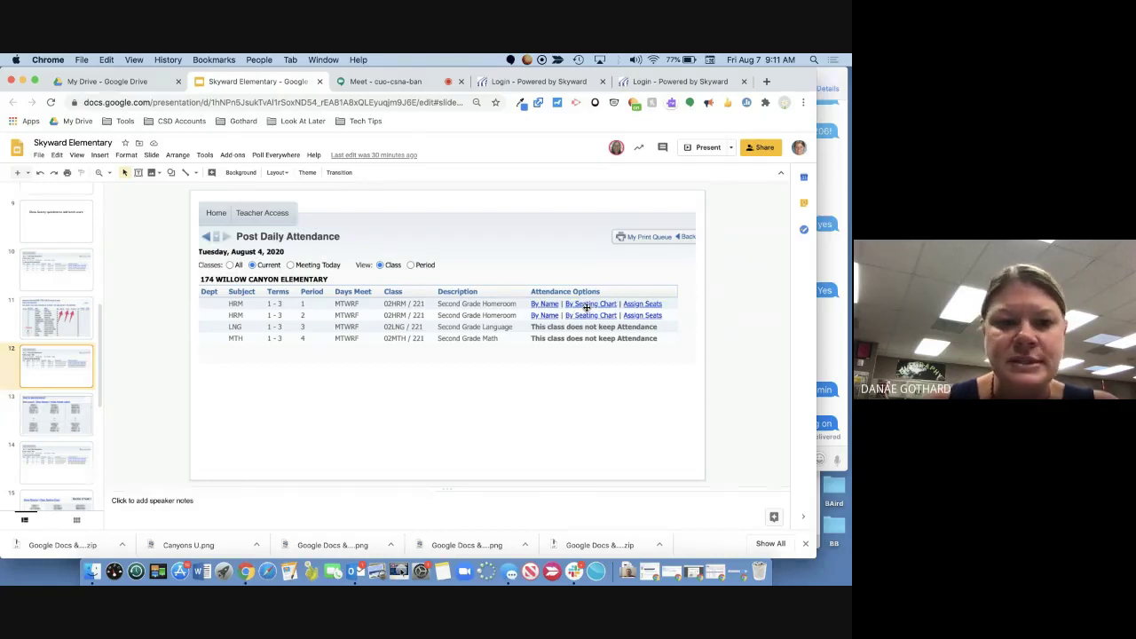
{"action": "left_click", "coordinate": [64, 412]}
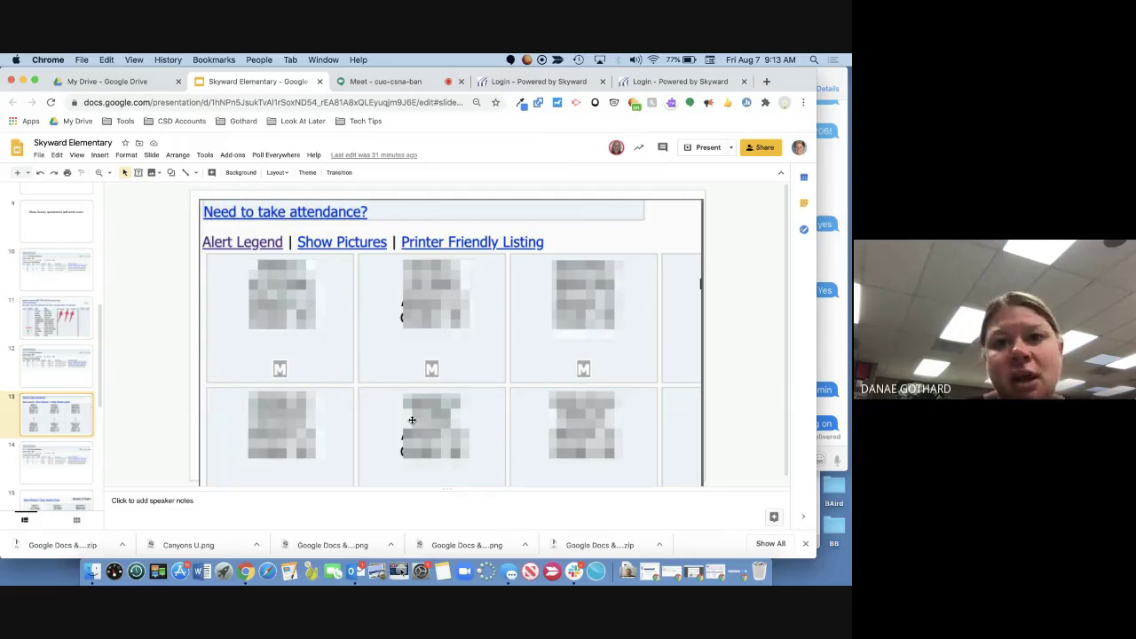
Show slides 14 and 15 on assigning and swapping seats in the seating chart.
{"action": "left_click", "coordinate": [73, 461]}
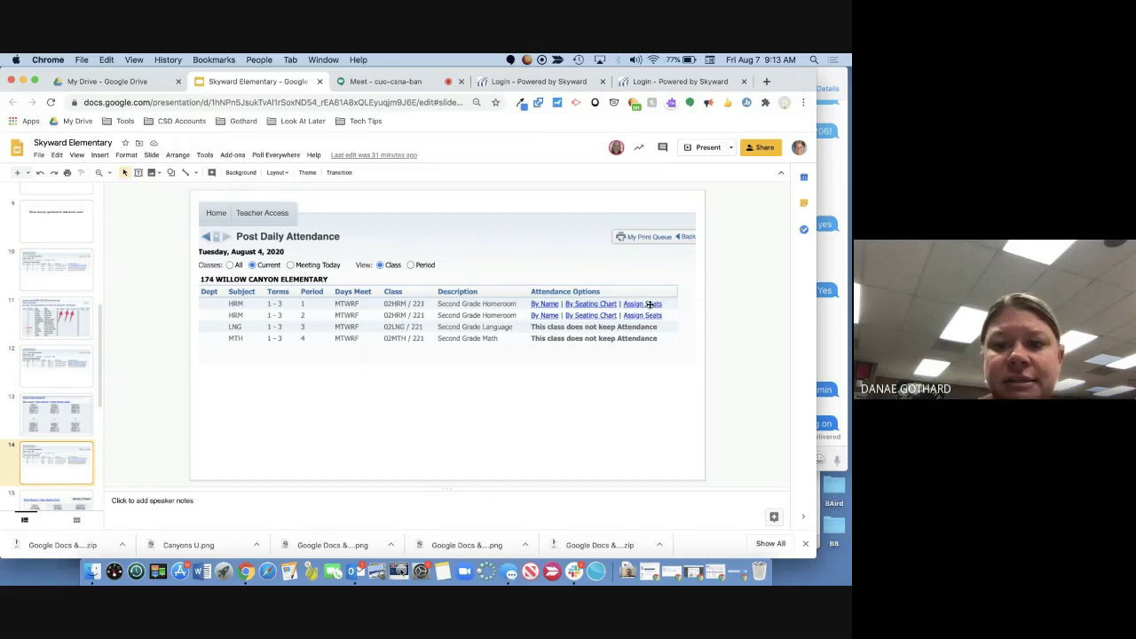
{"action": "scroll", "coordinate": [71, 440], "scroll_direction": "down", "scroll_amount": 2}
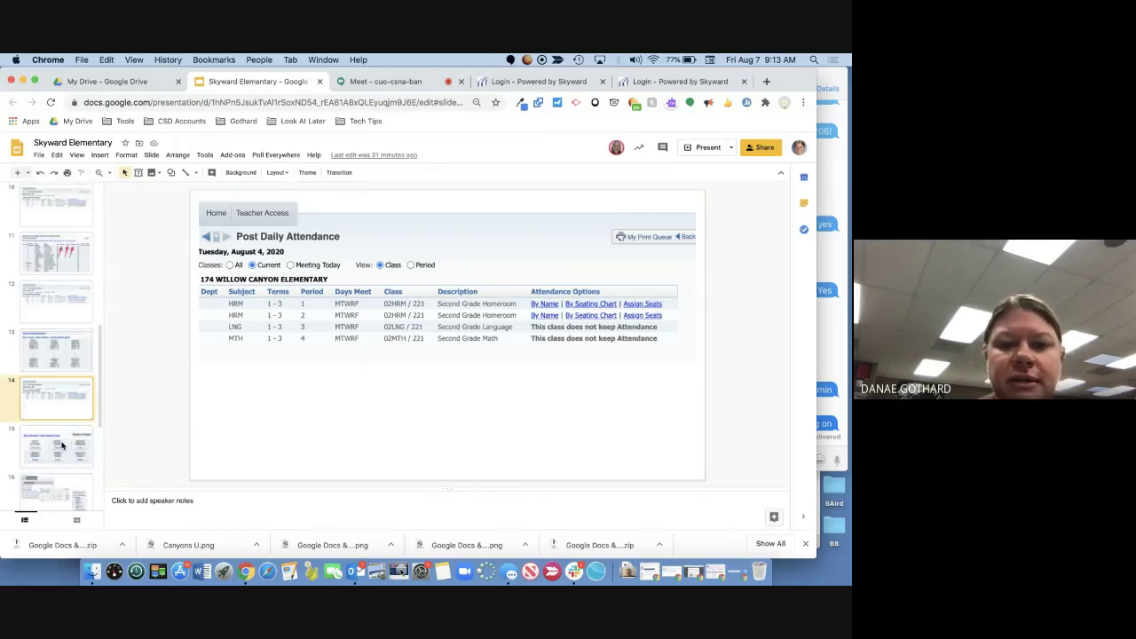
{"action": "left_click", "coordinate": [67, 443]}
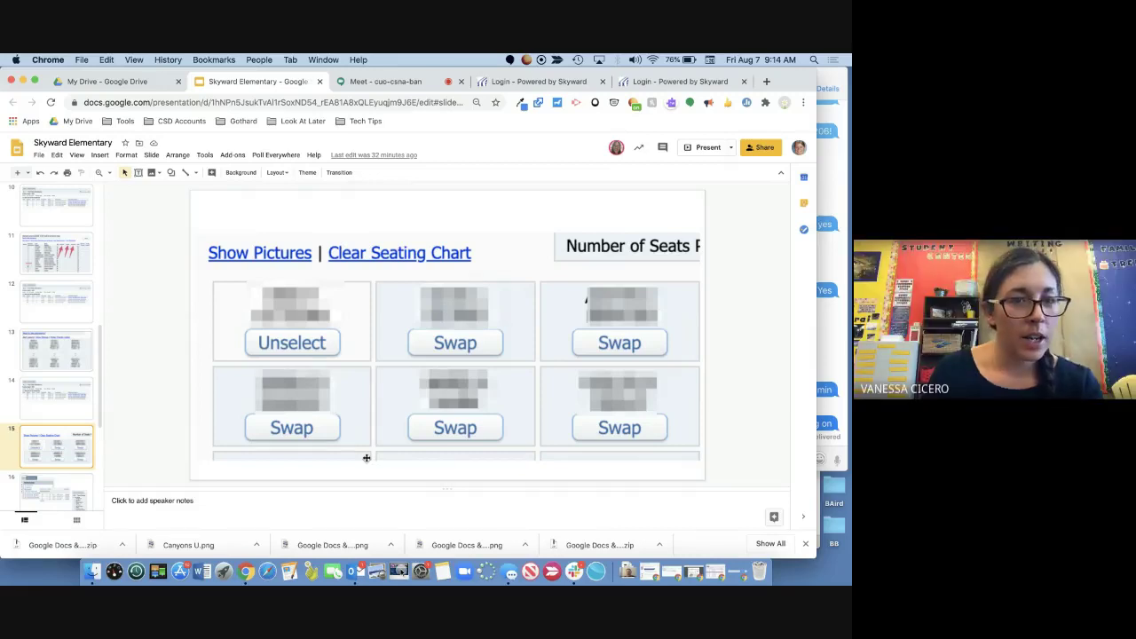
Show slide 16 on reaching the Message Center through My Classes and Class Options.
{"action": "scroll", "coordinate": [56, 471], "scroll_direction": "down", "scroll_amount": 1}
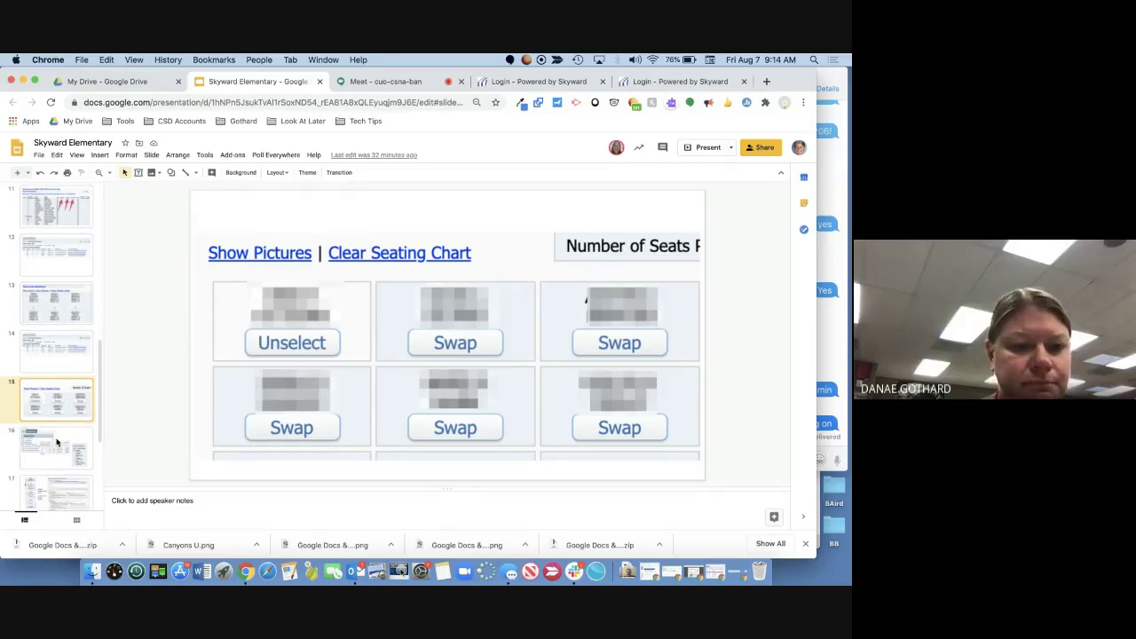
{"action": "left_click", "coordinate": [57, 441]}
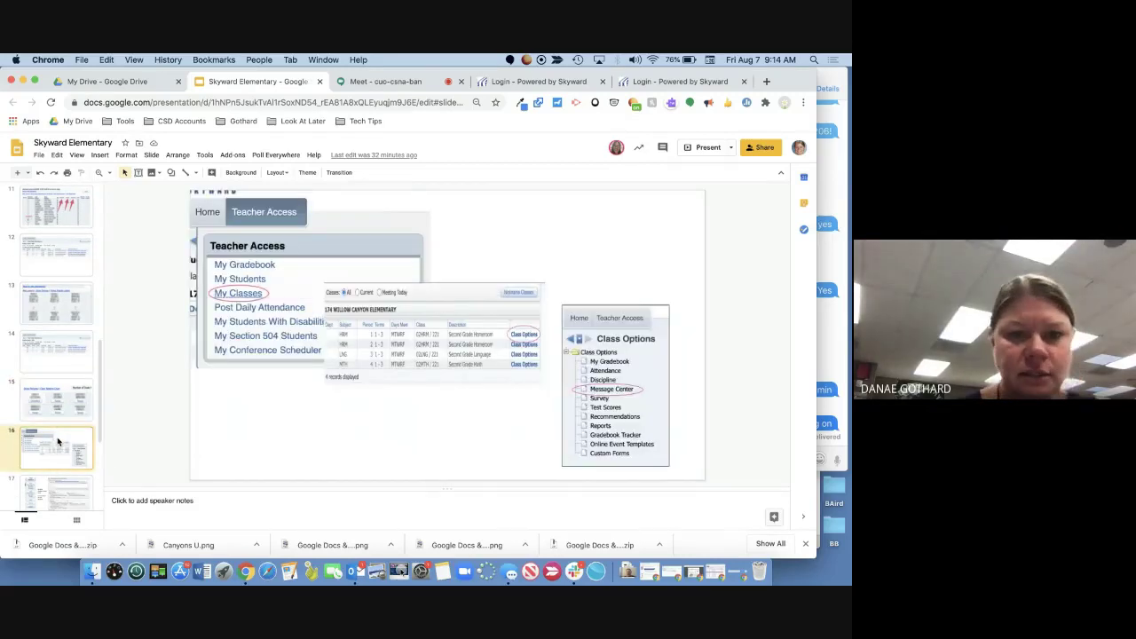
{"action": "left_click", "coordinate": [479, 324]}
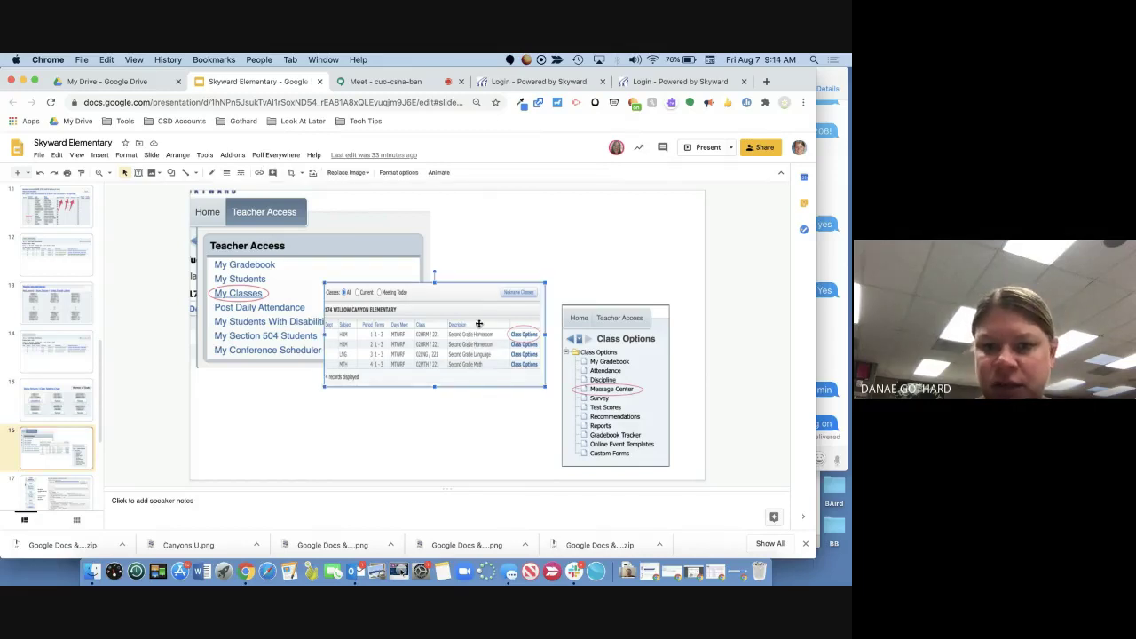
{"action": "left_click", "coordinate": [480, 407]}
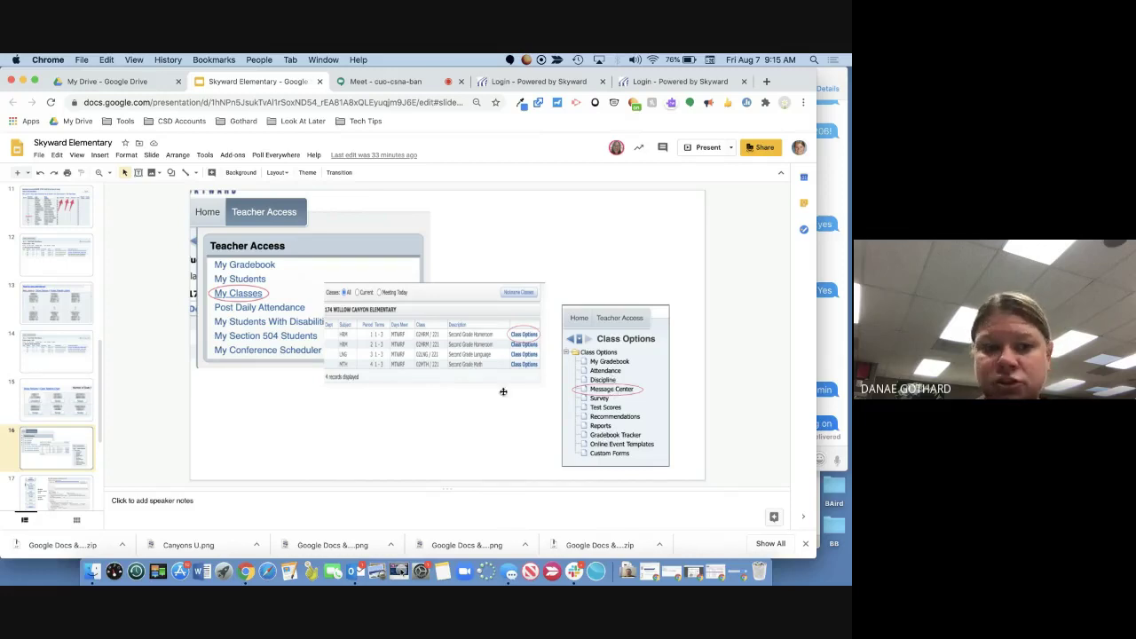
Show slide 17 on adding class messages for multiple classes or the current class, with brief looks at slides 18 and 16.
{"action": "scroll", "coordinate": [74, 448], "scroll_direction": "down", "scroll_amount": 3}
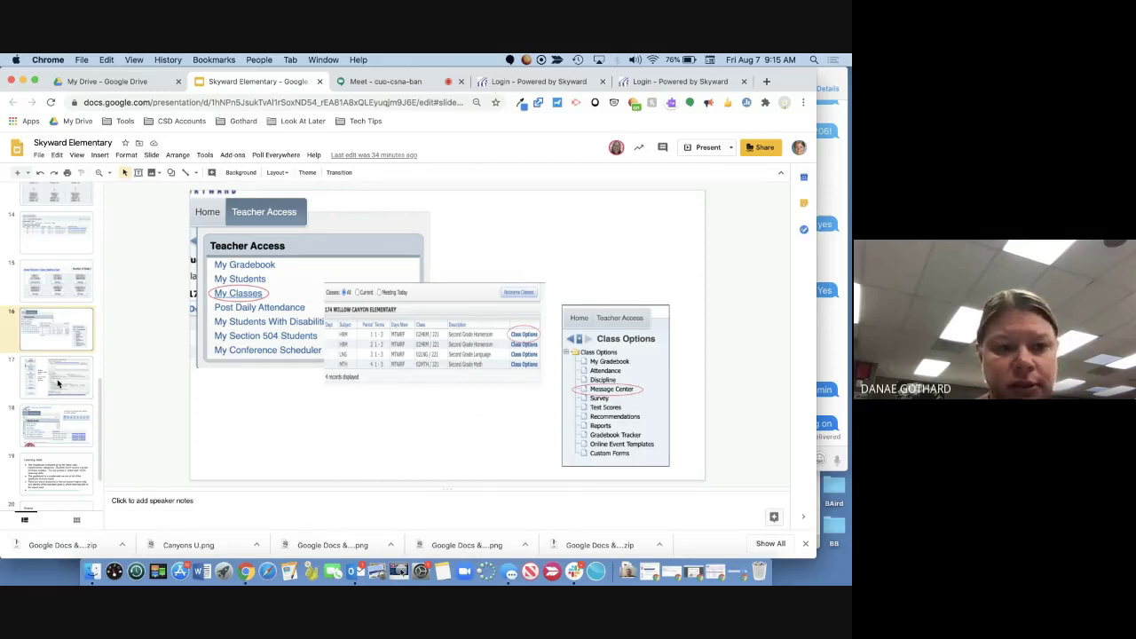
{"action": "left_click", "coordinate": [58, 384]}
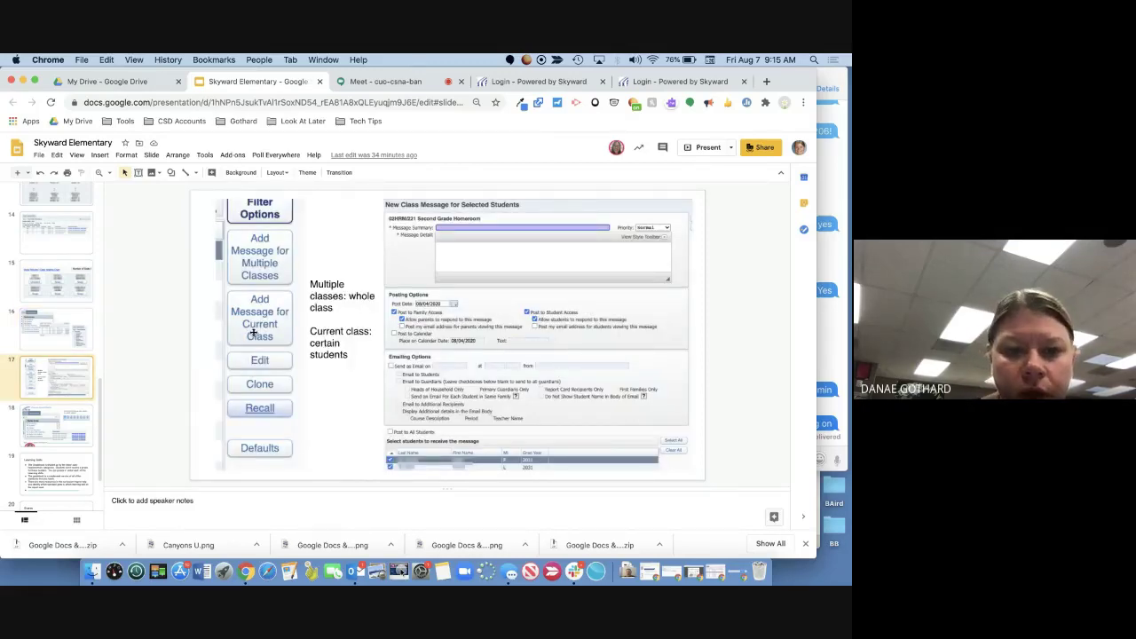
{"action": "key", "text": "Up"}
{"action": "key", "text": "Down"}
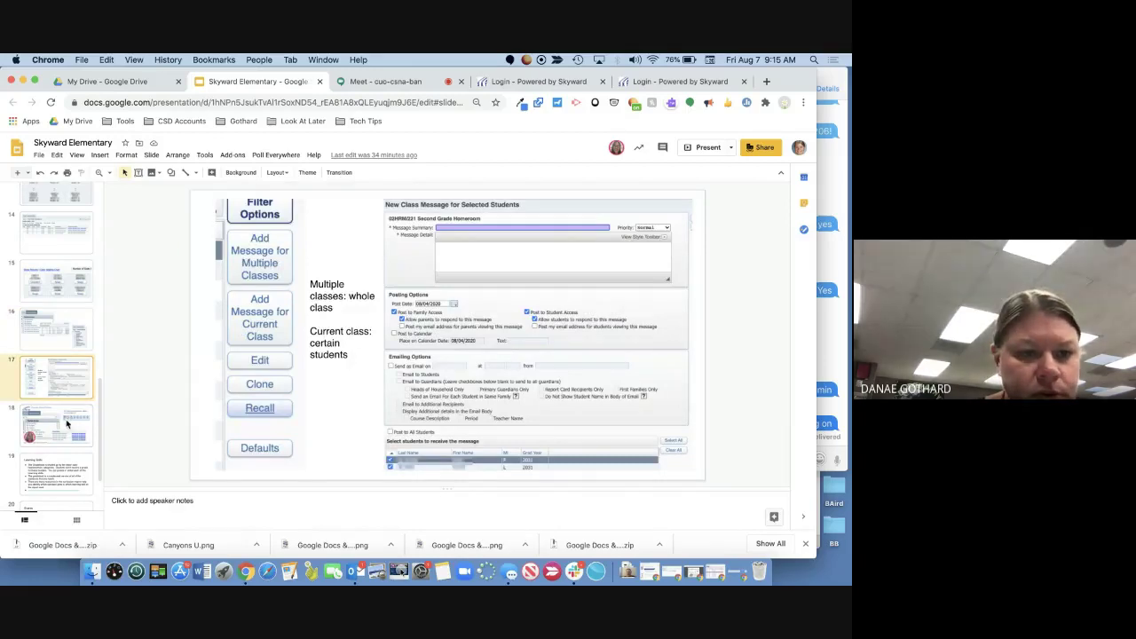
{"action": "key", "text": "Down"}
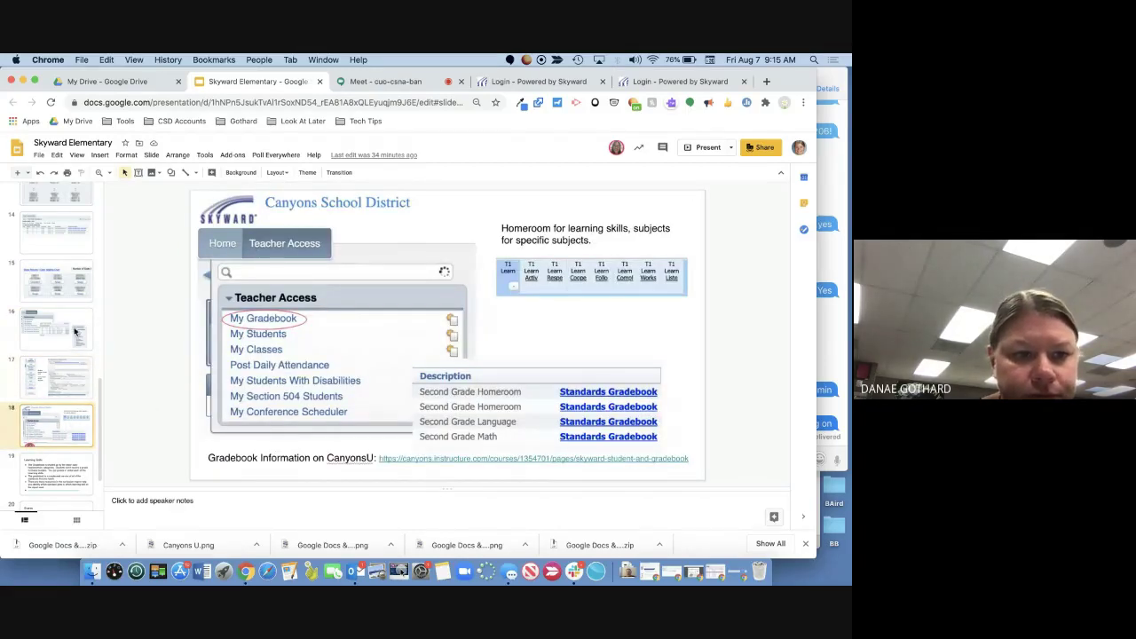
{"action": "left_click", "coordinate": [74, 331]}
{"action": "left_click", "coordinate": [86, 374]}
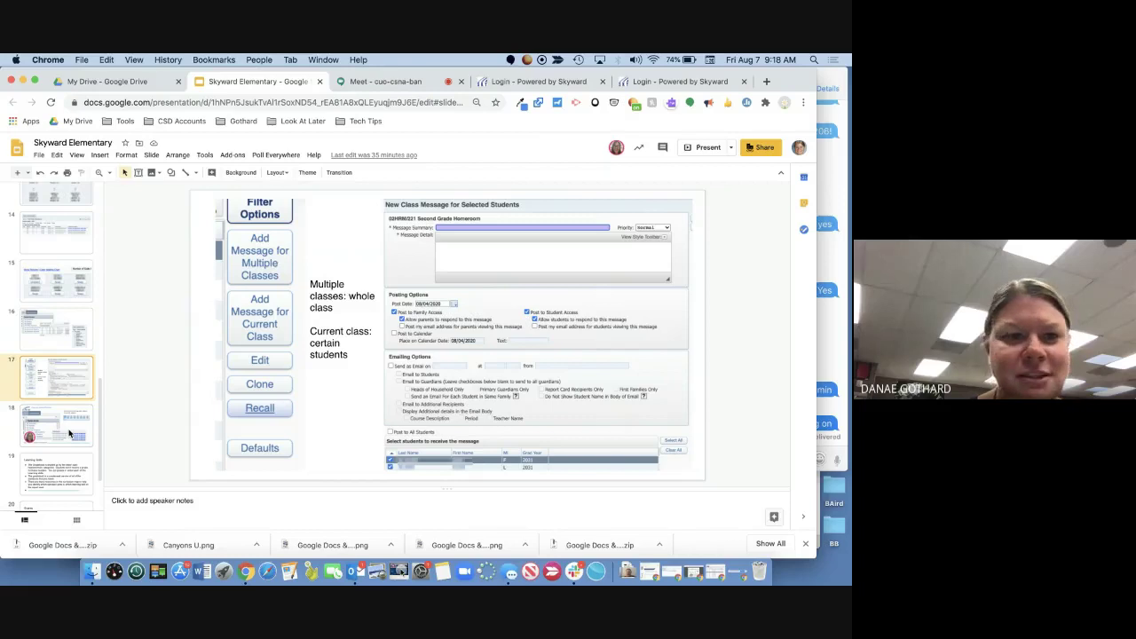
Show slide 18 on My Gradebook and slide 19 on Learning Skills, and switch to the Google Meet call.
{"action": "left_click", "coordinate": [70, 433]}
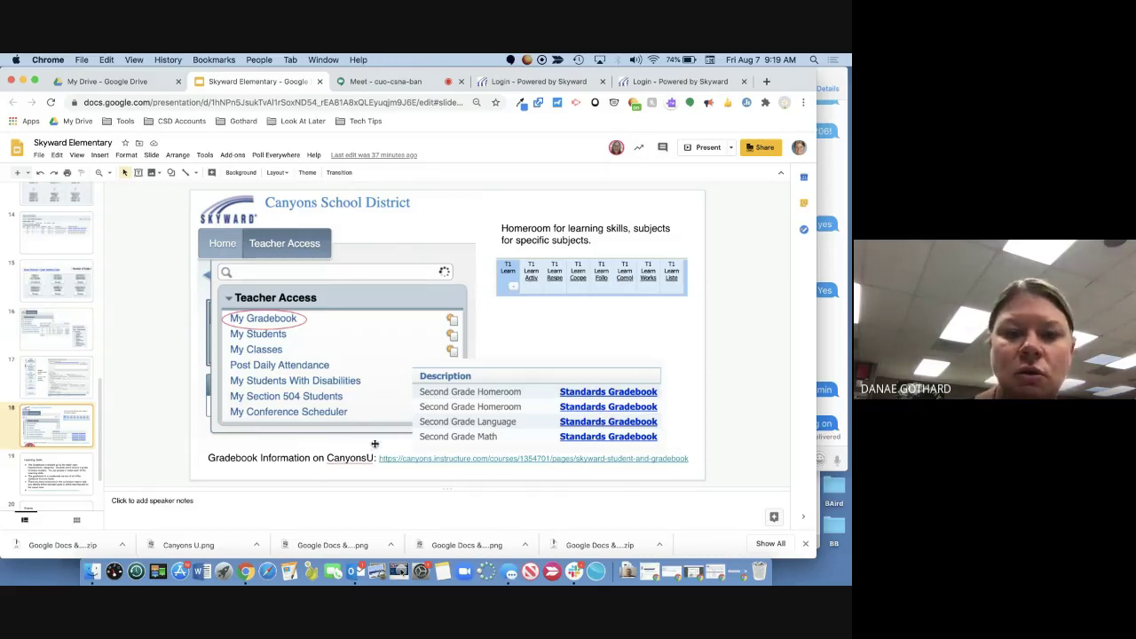
{"action": "left_click", "coordinate": [62, 460]}
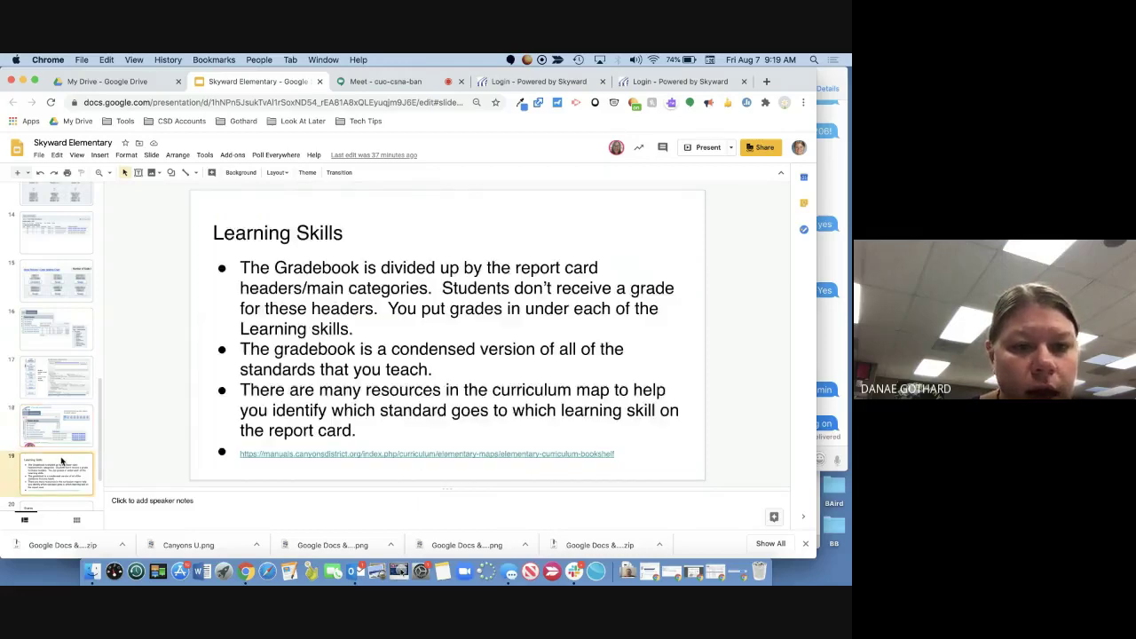
{"action": "left_click", "coordinate": [390, 81]}
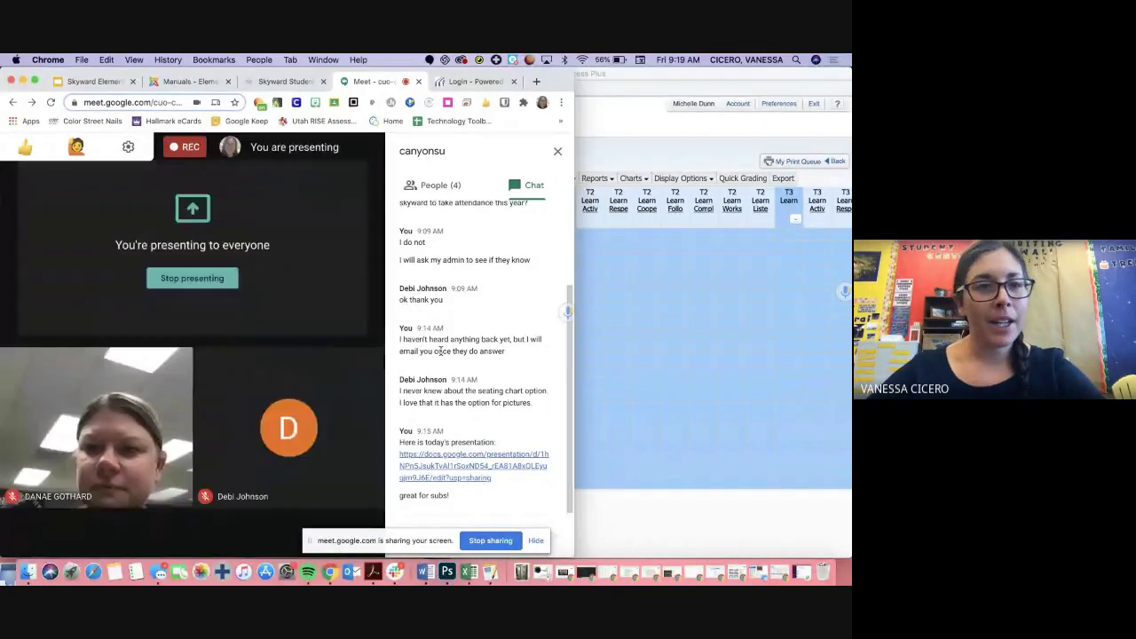
Return to the Skyward Elementary presentation, close its sharing dialog and show slide 19 on Learning Skills.
{"action": "left_click", "coordinate": [84, 81]}
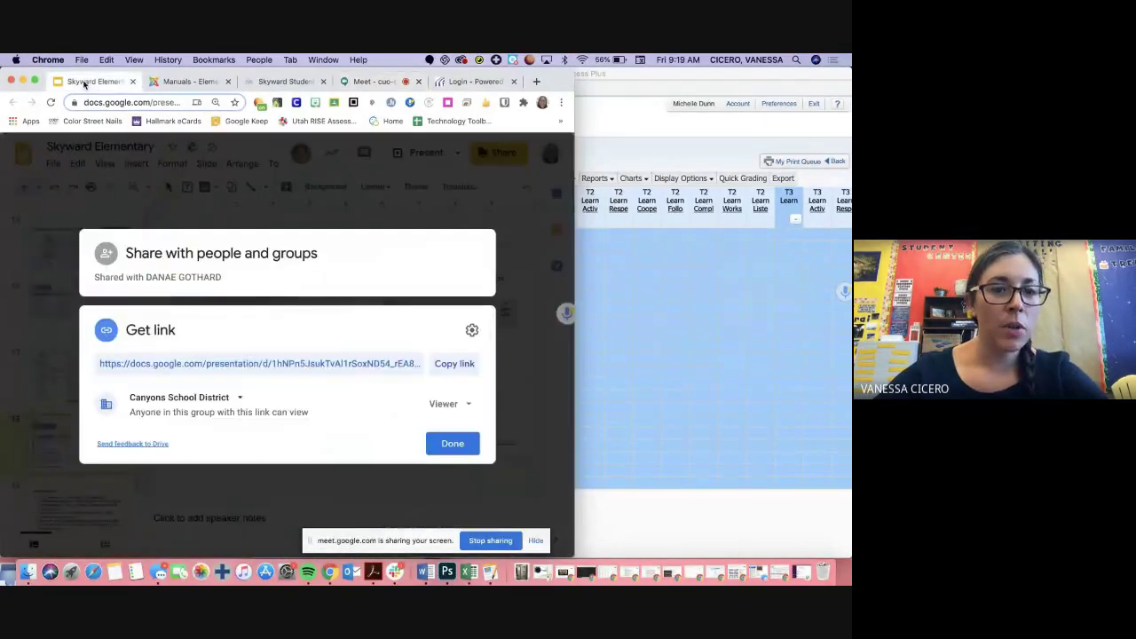
{"action": "left_click", "coordinate": [451, 441]}
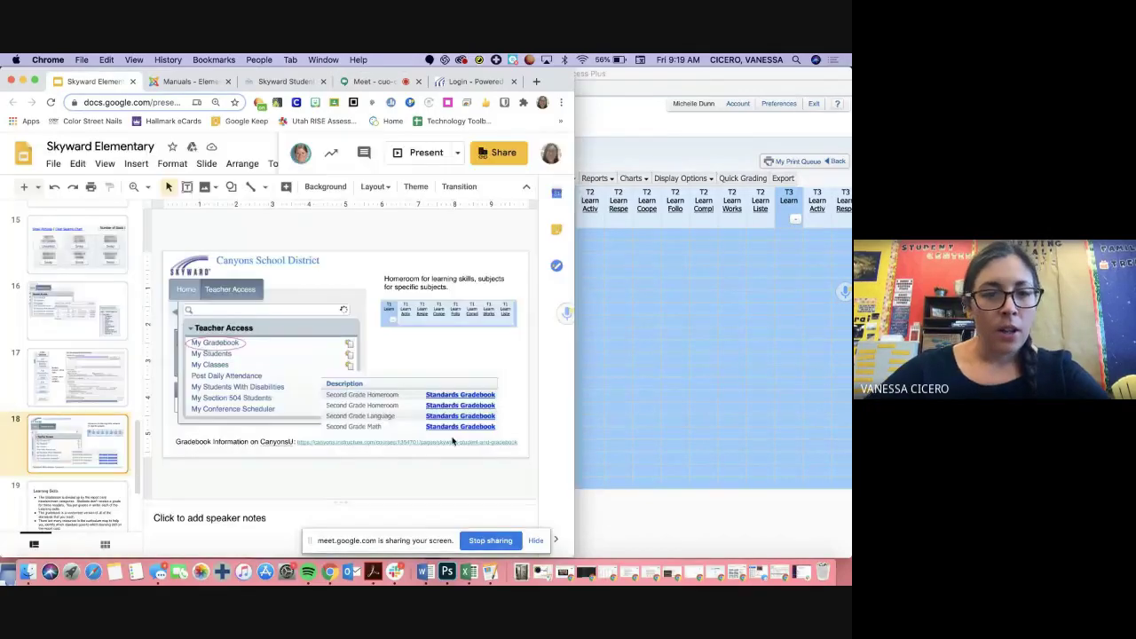
{"action": "left_click", "coordinate": [78, 500]}
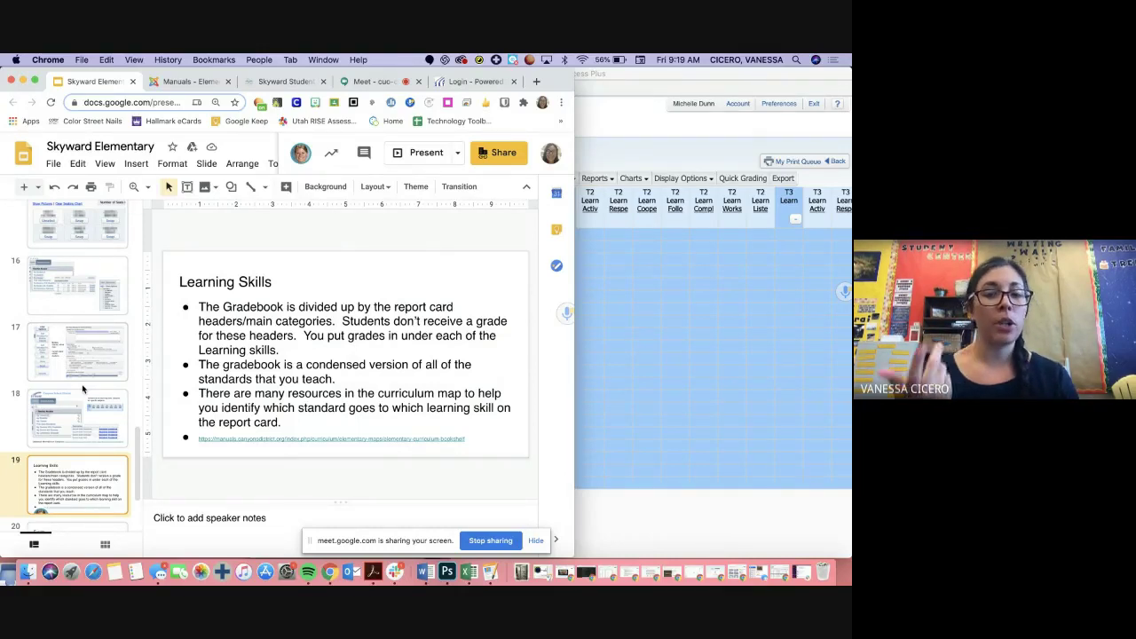
Alternate between the First Grade Homeroom gradebook in Skyward and the Learning Skills slide to explain the learning skill columns.
{"action": "left_click", "coordinate": [667, 367]}
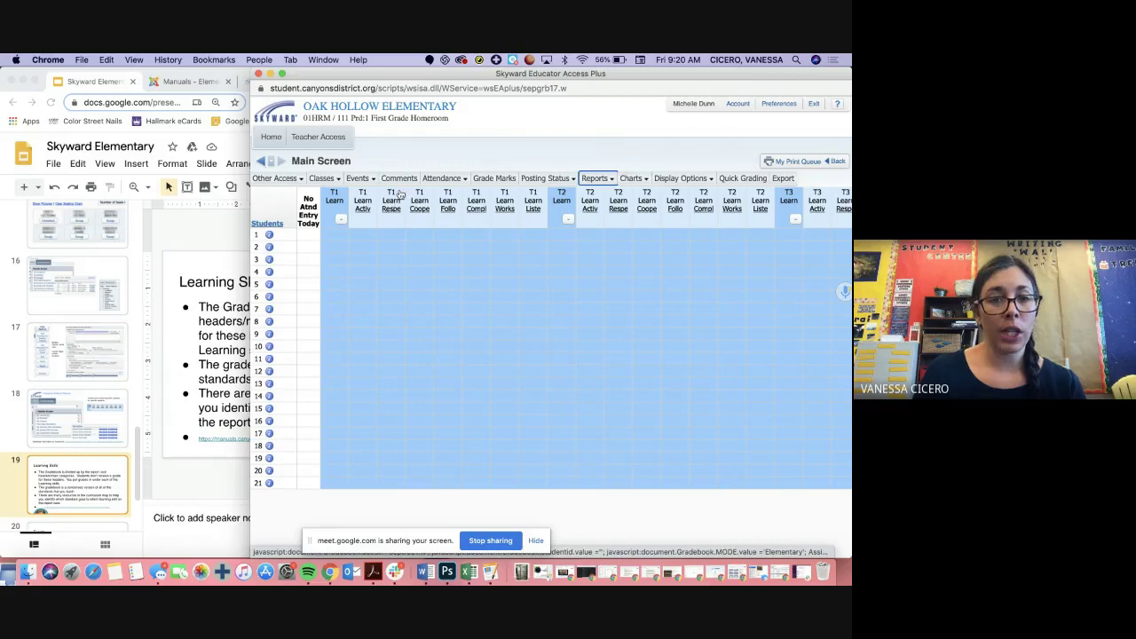
{"action": "left_click", "coordinate": [211, 330]}
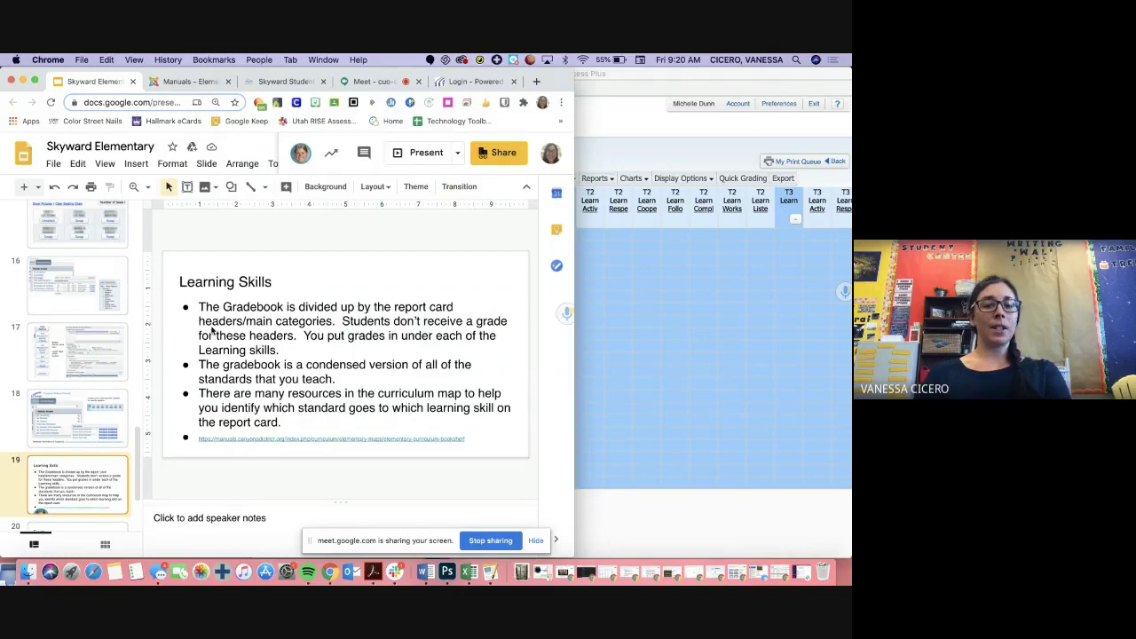
{"action": "left_click", "coordinate": [634, 306]}
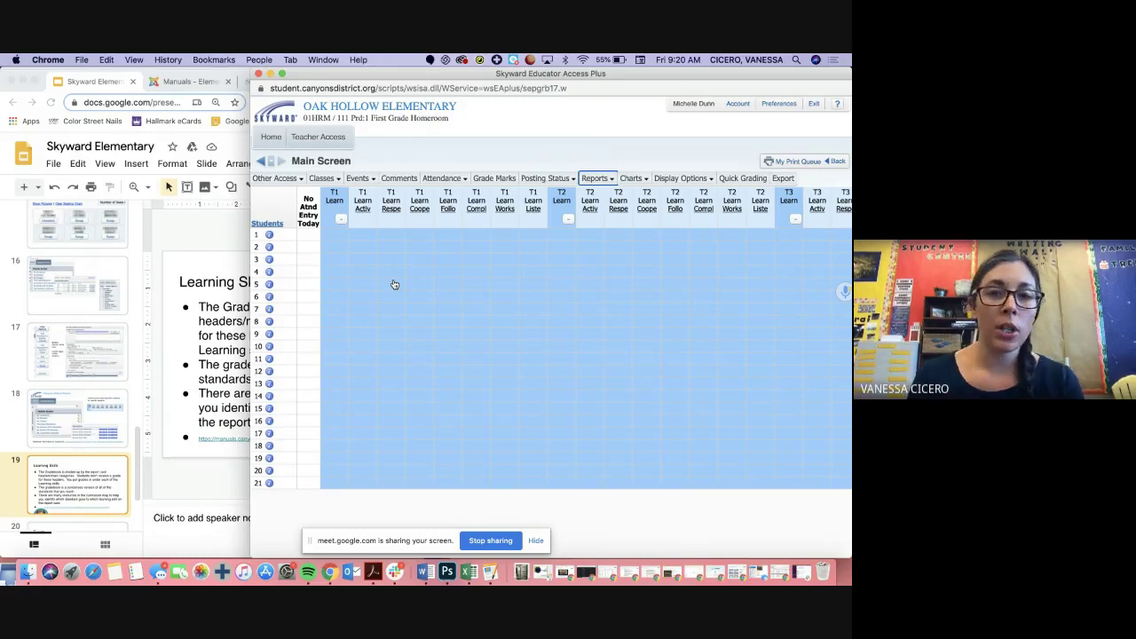
{"action": "left_click", "coordinate": [204, 333]}
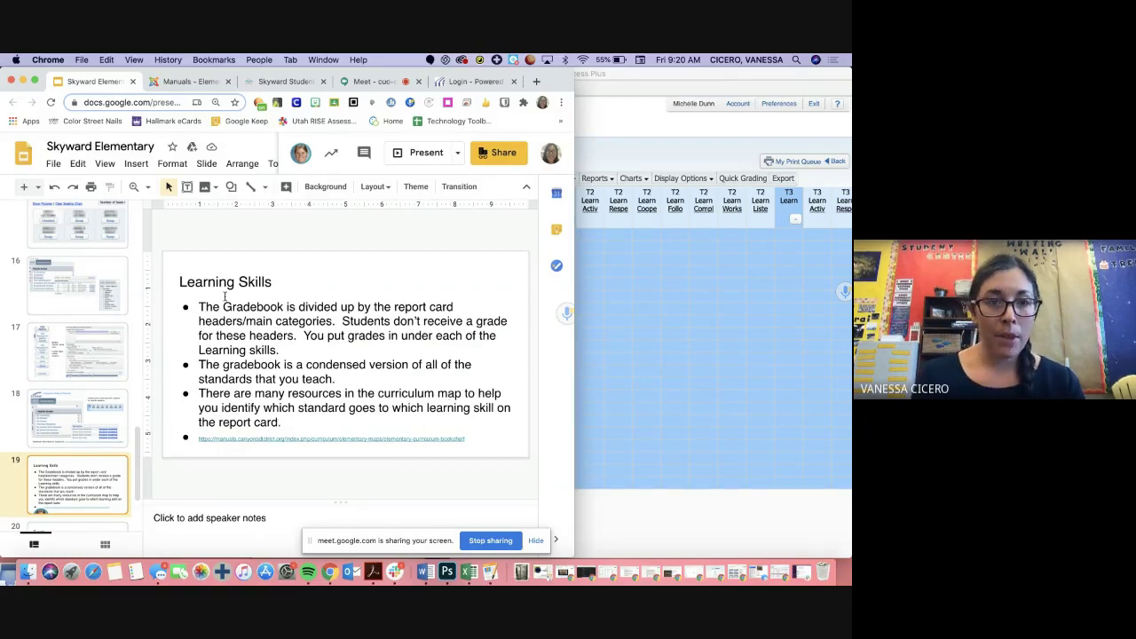
Open the 1st Grade Curriculum Map from the Canyons manuals site, go to its SBG 1st Grade section and hide the screen-sharing notice.
{"action": "left_click", "coordinate": [185, 83]}
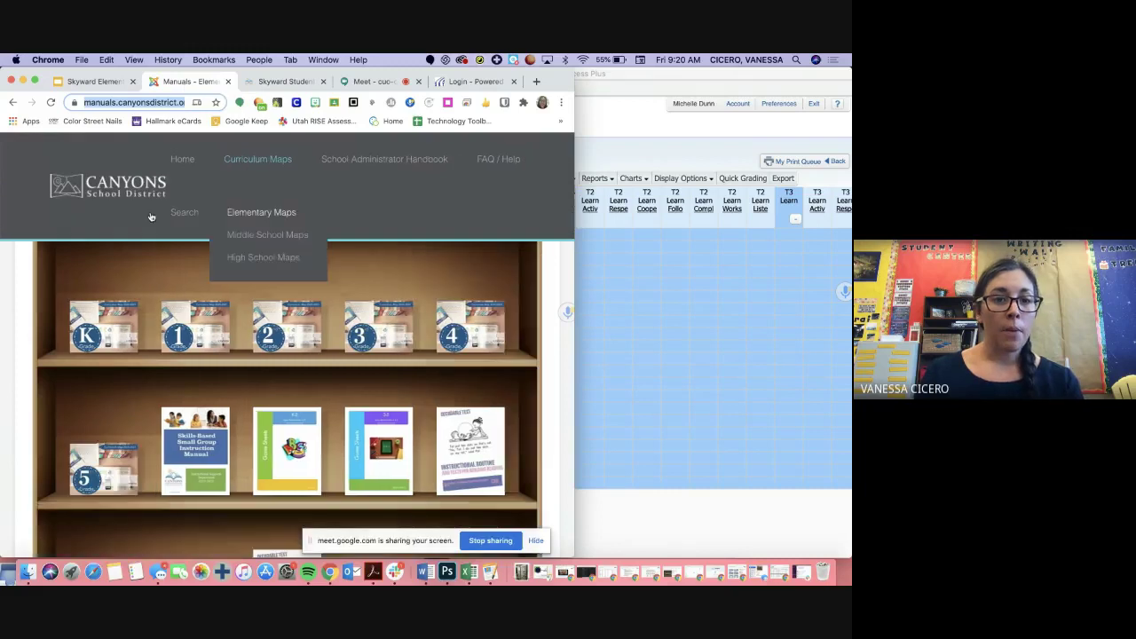
{"action": "left_click", "coordinate": [196, 315]}
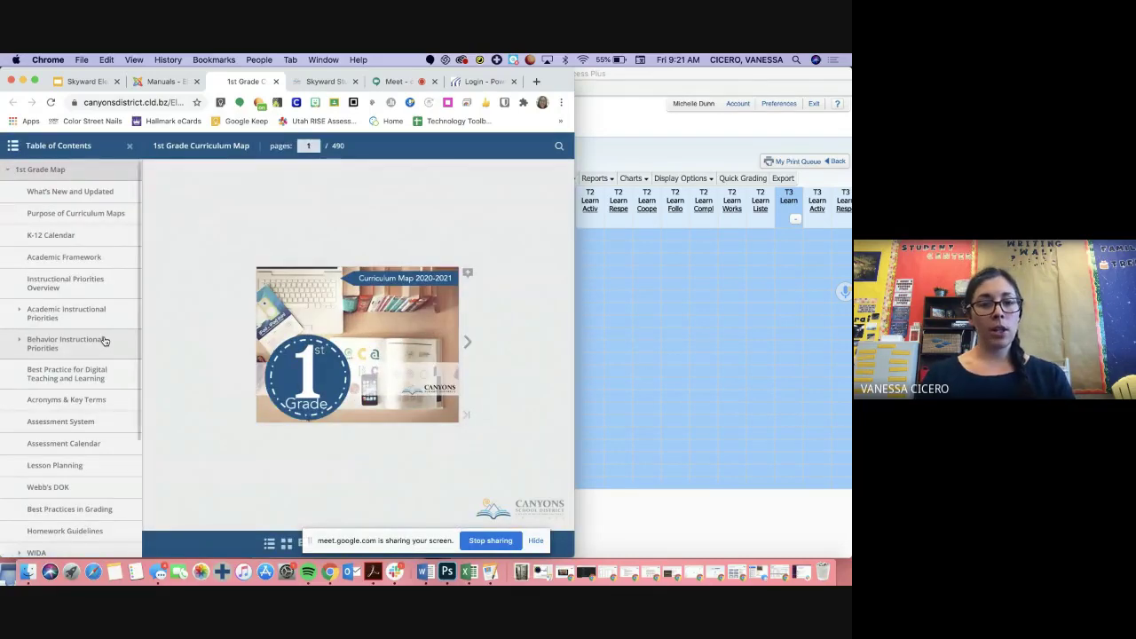
{"action": "scroll", "coordinate": [104, 341], "scroll_direction": "down", "scroll_amount": 3}
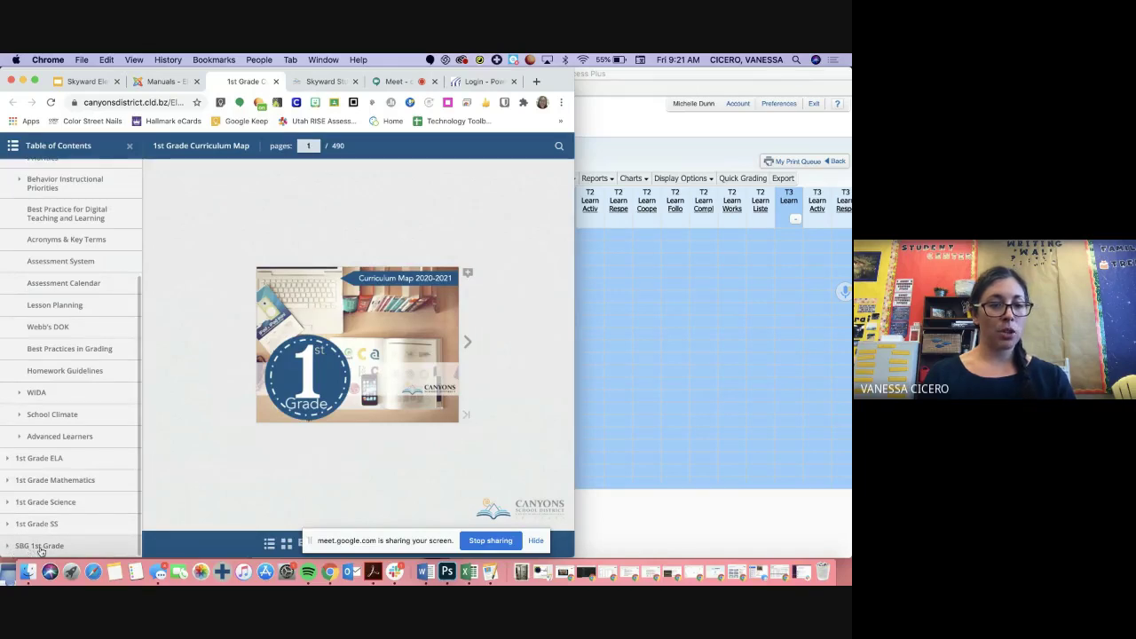
{"action": "left_click", "coordinate": [52, 547]}
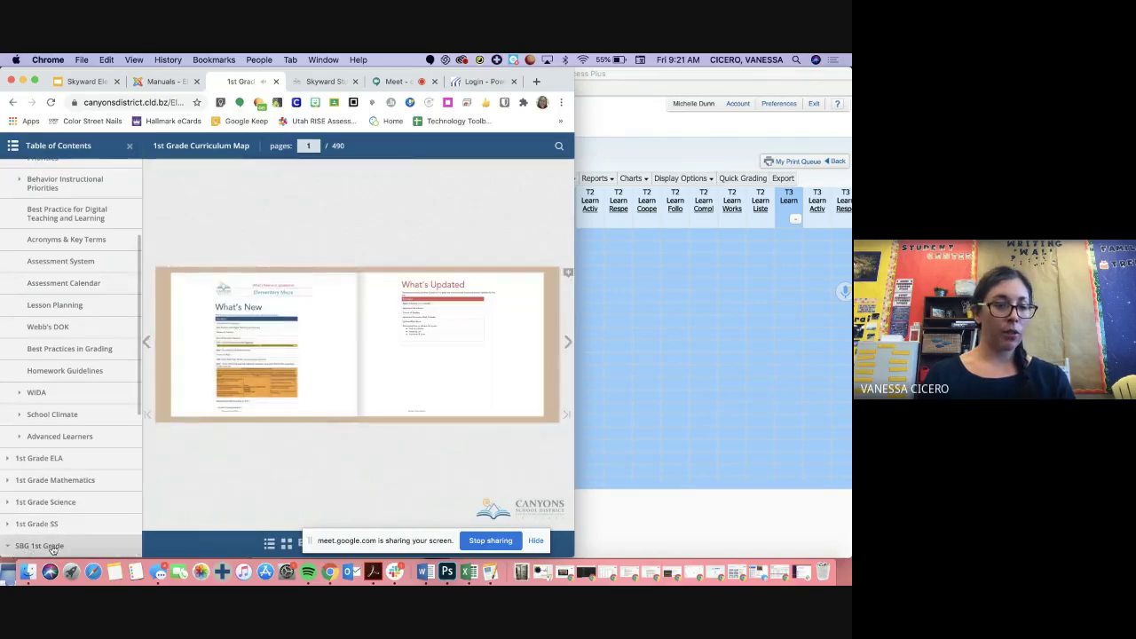
{"action": "left_click", "coordinate": [535, 541]}
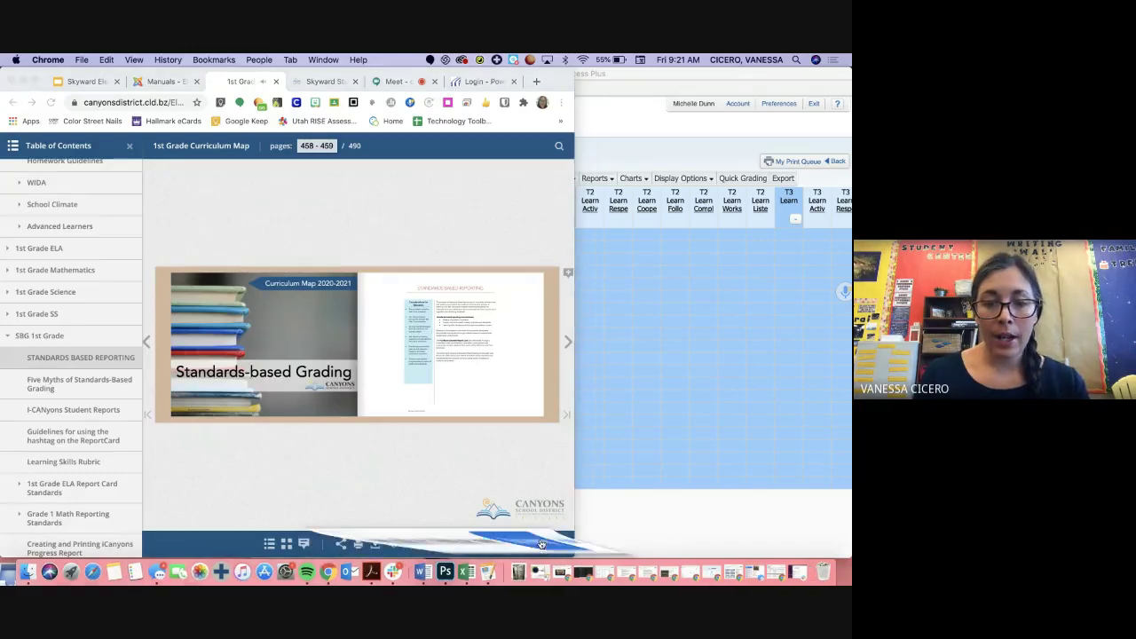
{"action": "left_click", "coordinate": [446, 544]}
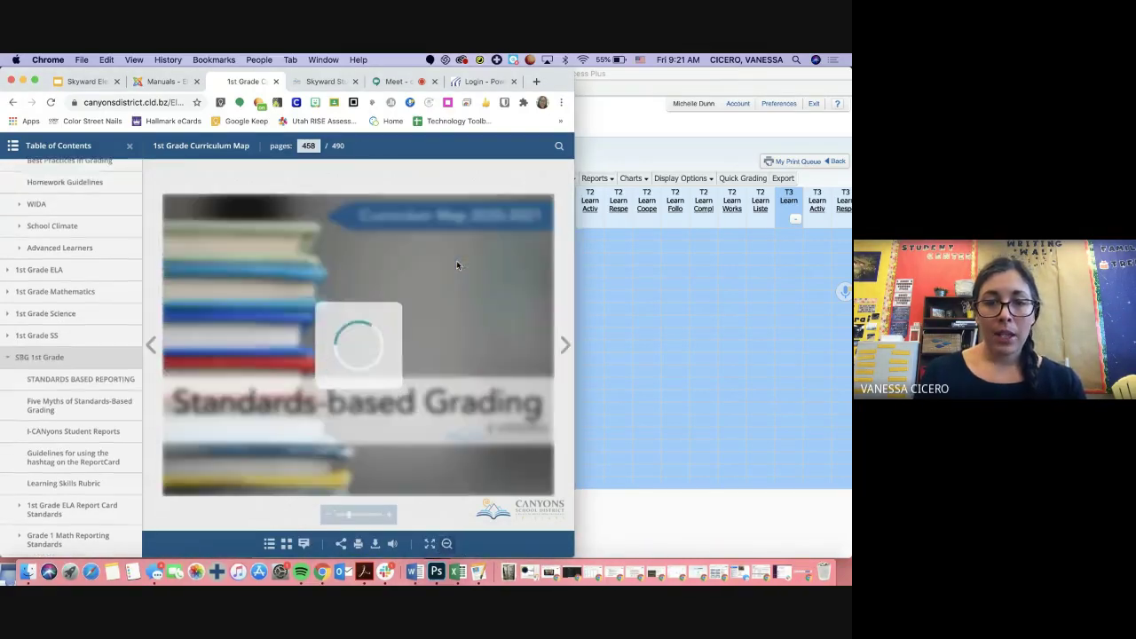
Page through the standards-based reporting pages of the curriculum map to the I-CANyons Student Reports on pages 461 and 462.
{"action": "left_click", "coordinate": [565, 344]}
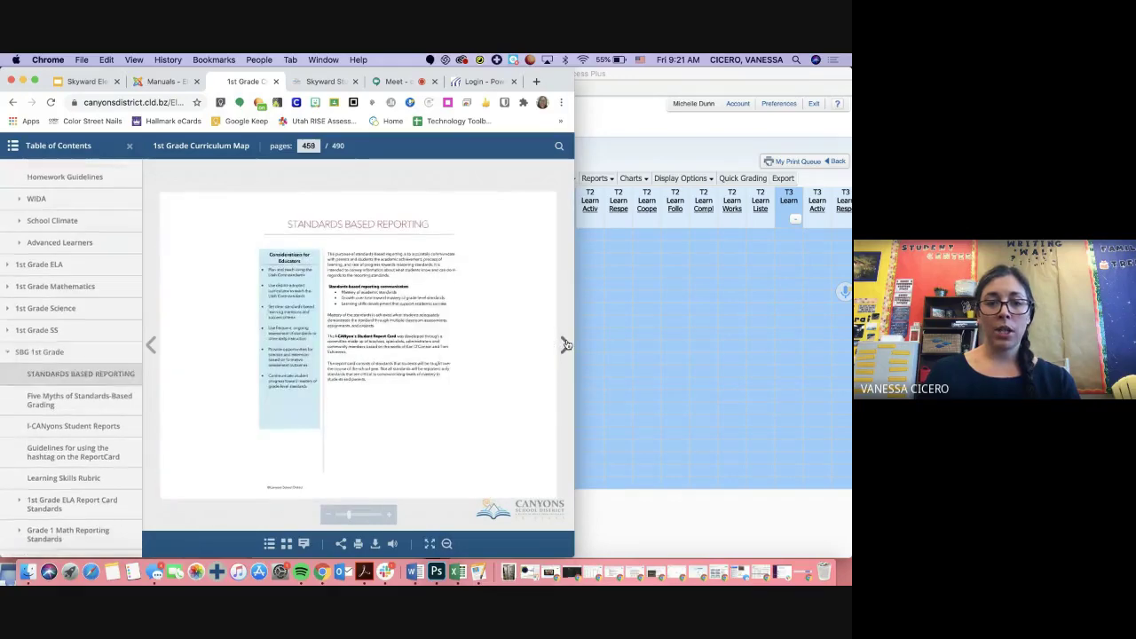
{"action": "left_click", "coordinate": [565, 345]}
{"action": "left_click", "coordinate": [565, 344]}
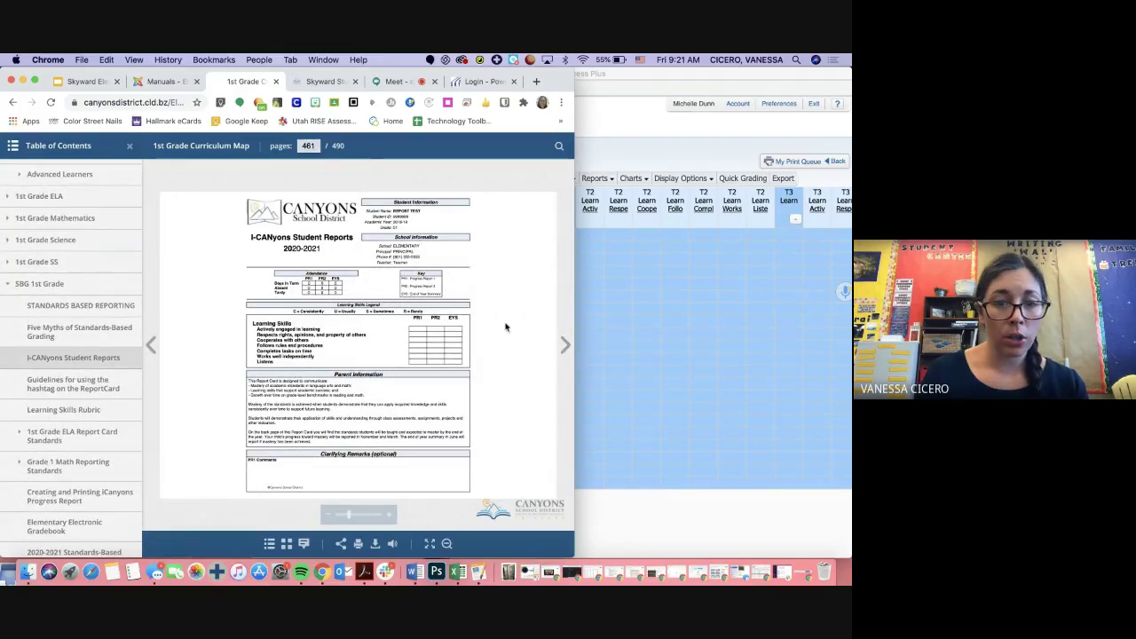
{"action": "left_click", "coordinate": [565, 344]}
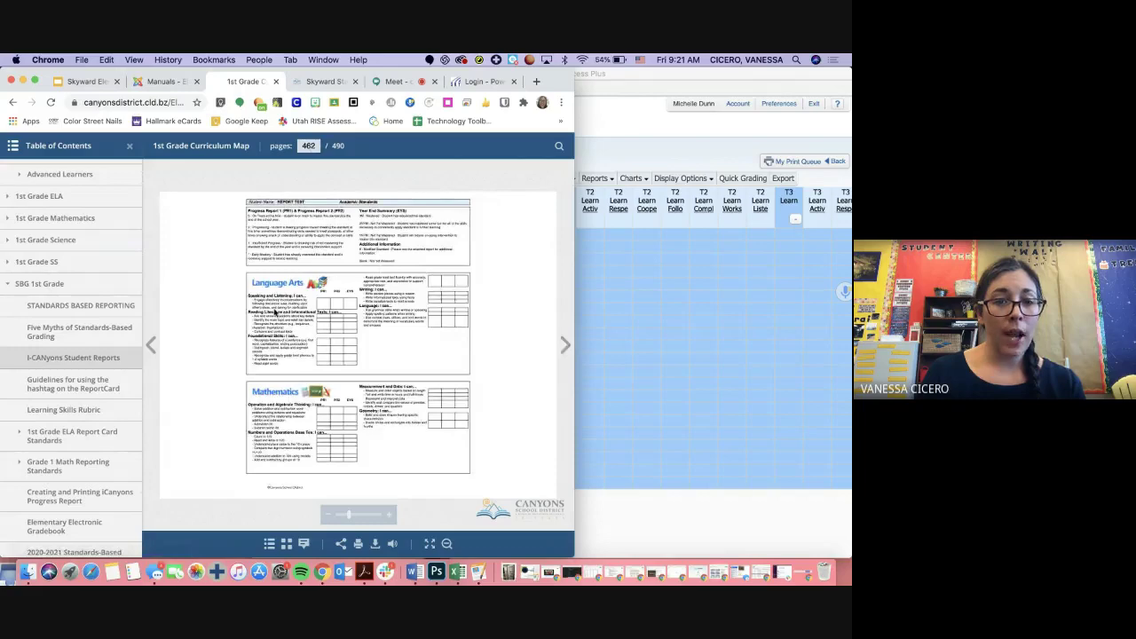
Page past the hashtag guidelines and Learning Skills Rubric to the 1st grade ELA report card standards and ELA Progression on page 468.
{"action": "left_click", "coordinate": [566, 349]}
{"action": "left_click", "coordinate": [567, 349]}
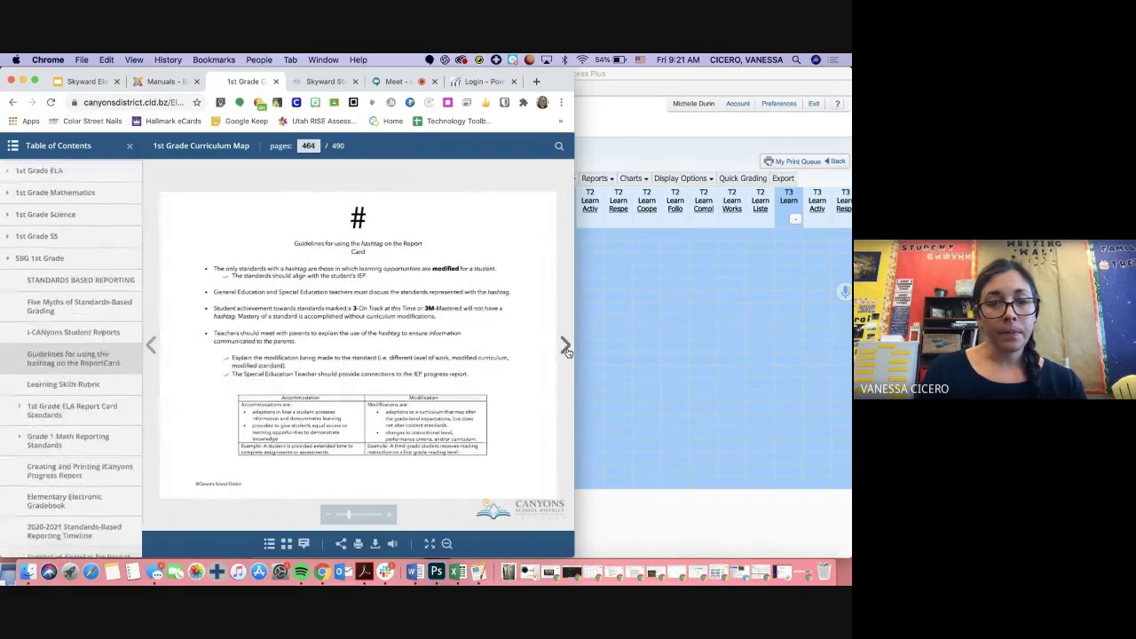
{"action": "left_click", "coordinate": [566, 350]}
{"action": "left_click", "coordinate": [566, 350]}
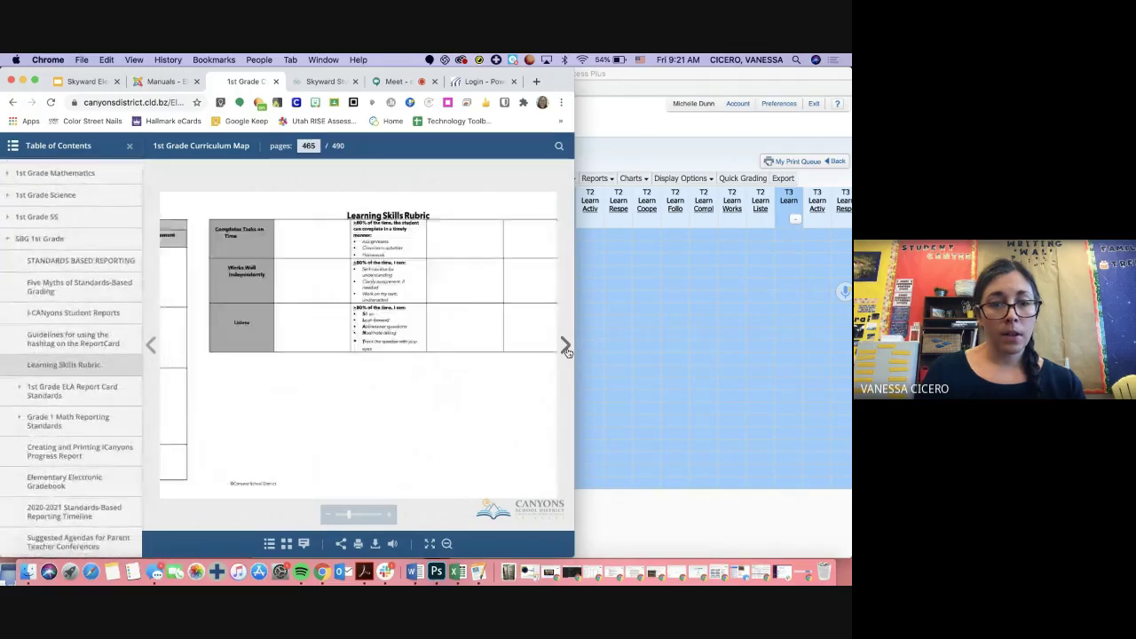
{"action": "left_click", "coordinate": [566, 350]}
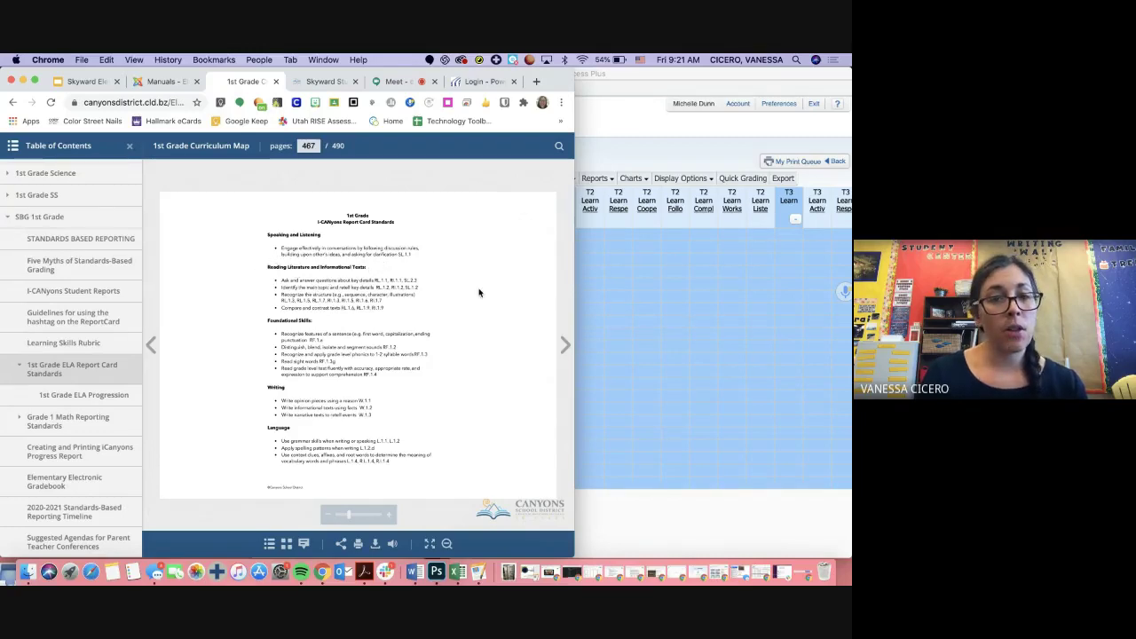
{"action": "left_click", "coordinate": [564, 346]}
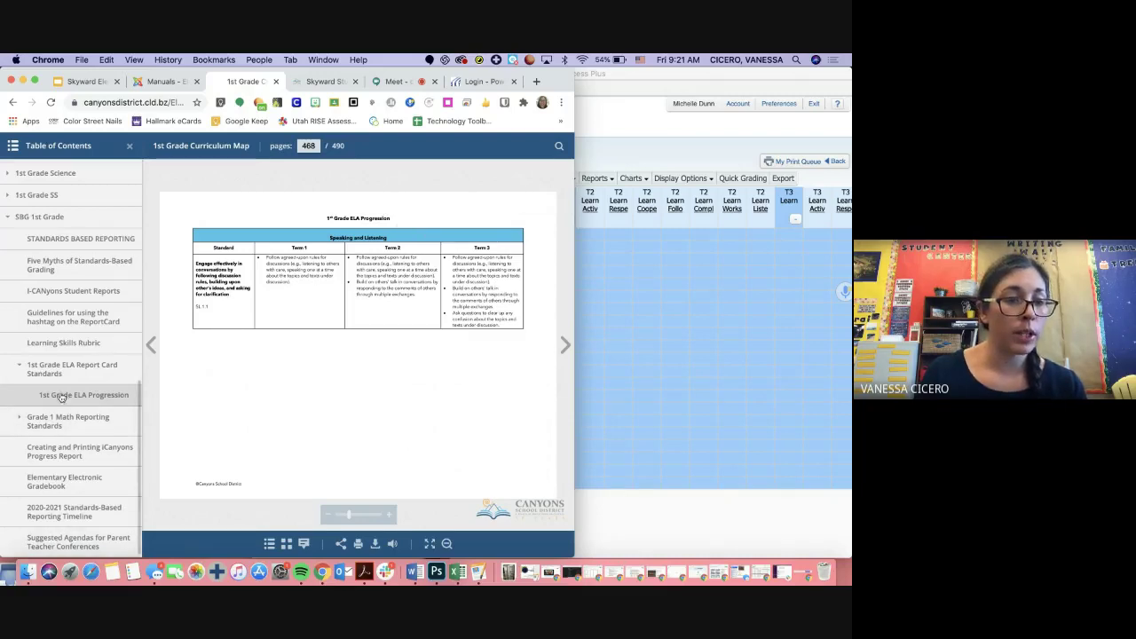
Return to the Skyward Elementary presentation, show slide 20 on Events and bring the Skyward gradebook window forward.
{"action": "left_click", "coordinate": [85, 81]}
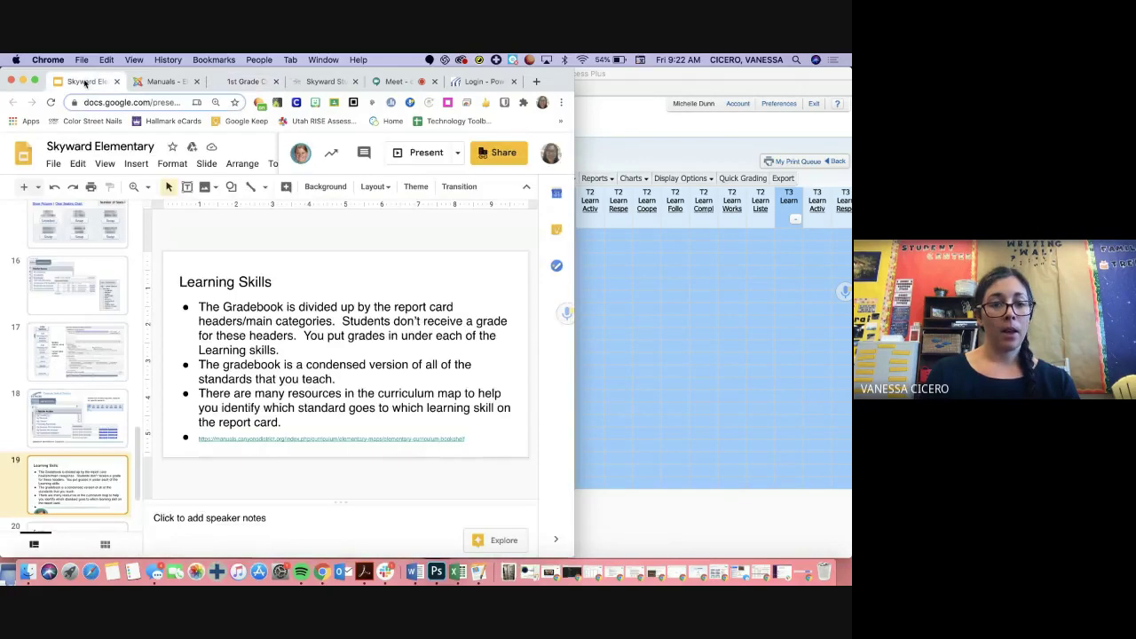
{"action": "scroll", "coordinate": [80, 470], "scroll_direction": "down", "scroll_amount": 3}
{"action": "left_click", "coordinate": [78, 466]}
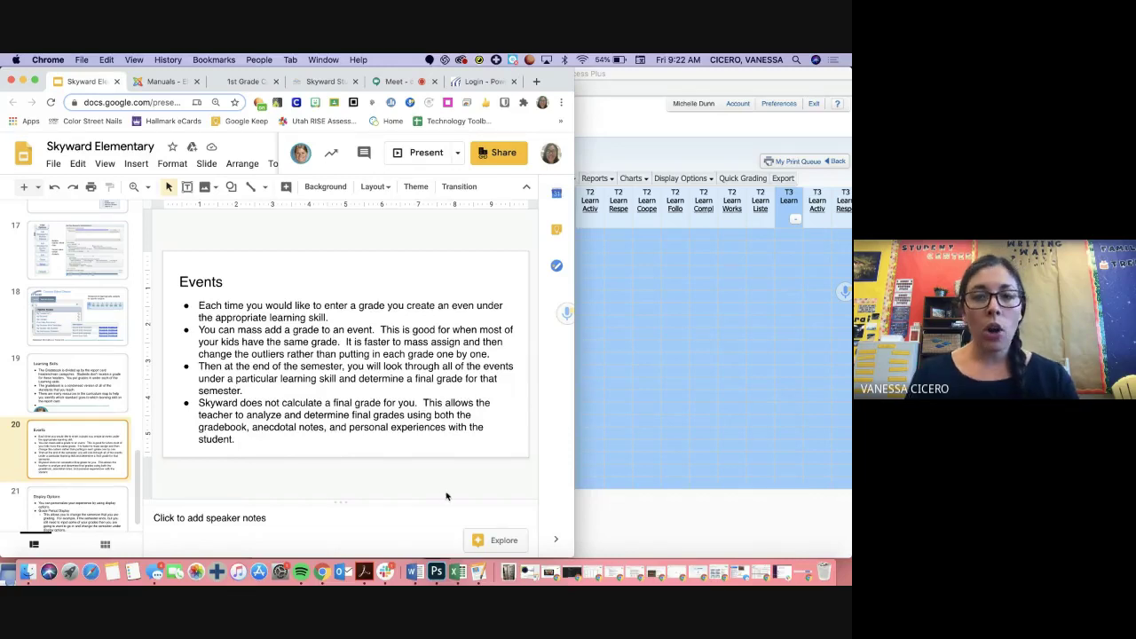
{"action": "left_click", "coordinate": [703, 323]}
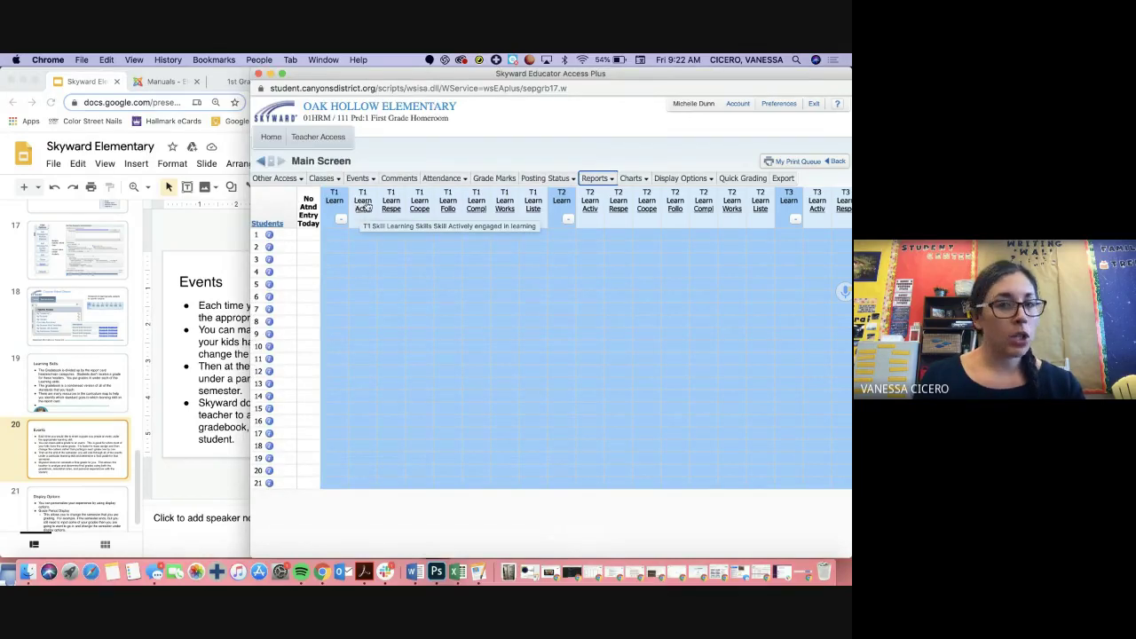
Start a new gradebook event with the subject Learning Skills and the skill Actively engaged in learning.
{"action": "left_click", "coordinate": [357, 178]}
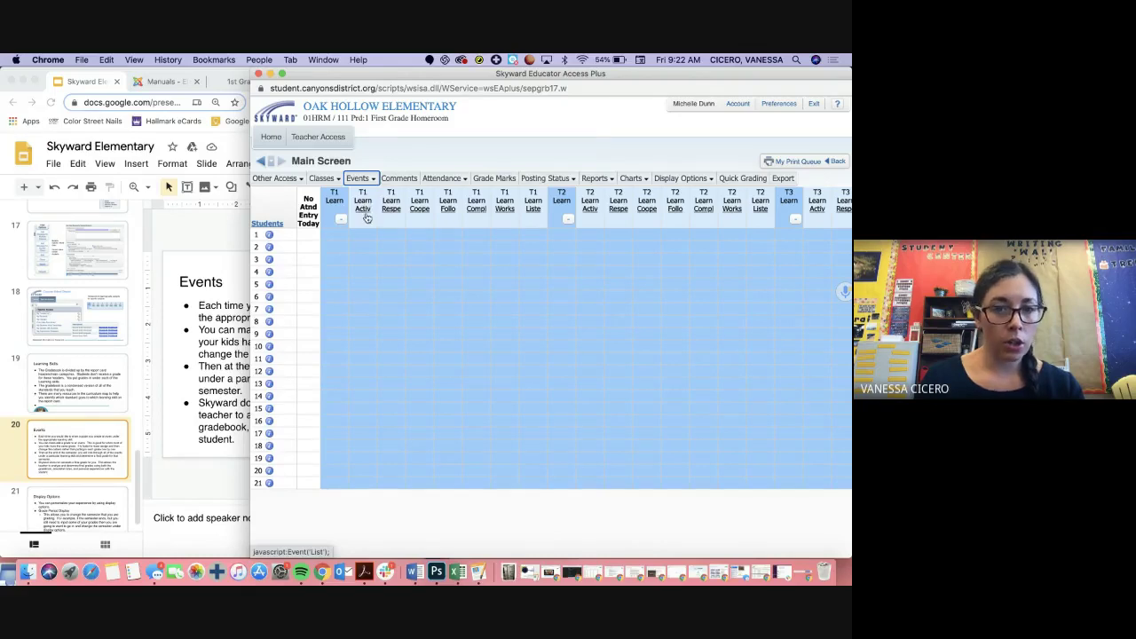
{"action": "left_click", "coordinate": [373, 181]}
{"action": "left_click", "coordinate": [366, 191]}
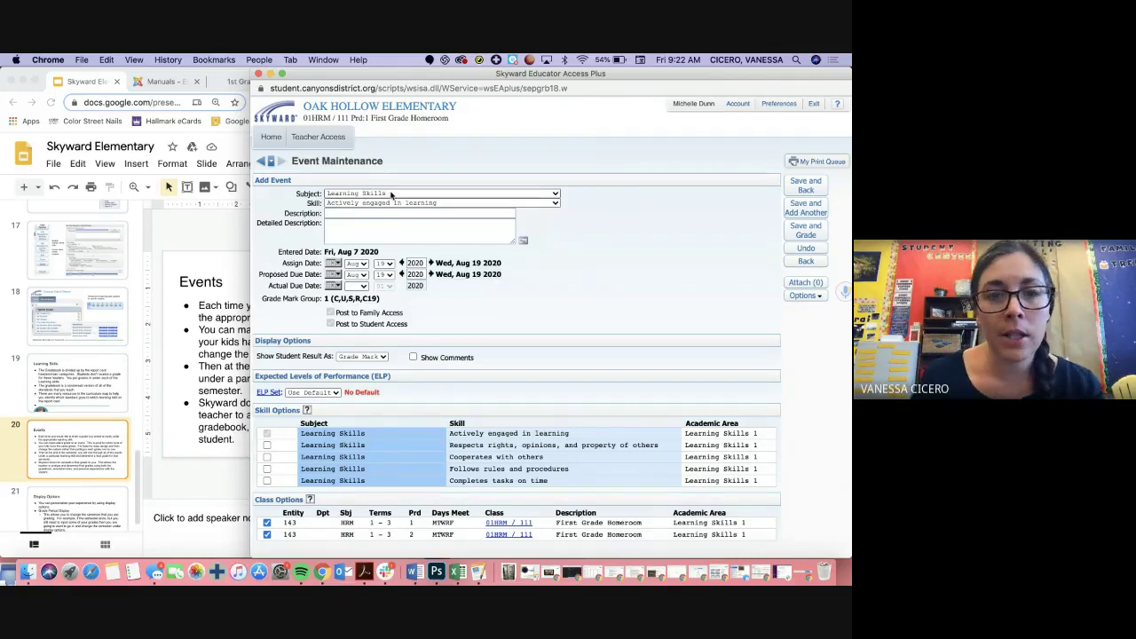
{"action": "left_click", "coordinate": [391, 195]}
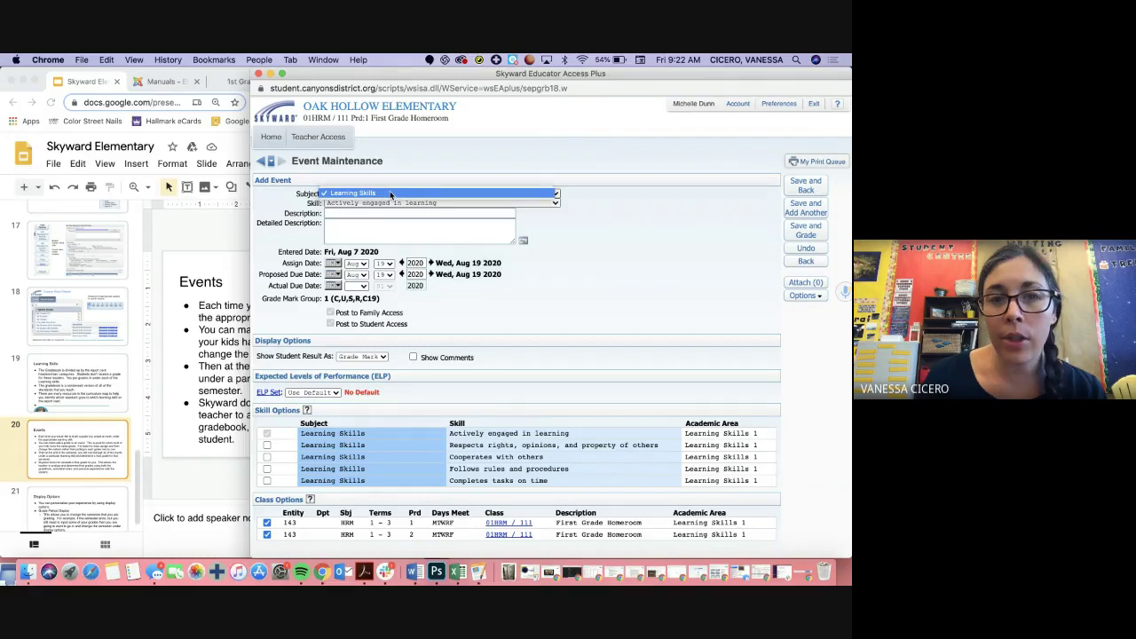
{"action": "left_click", "coordinate": [390, 194]}
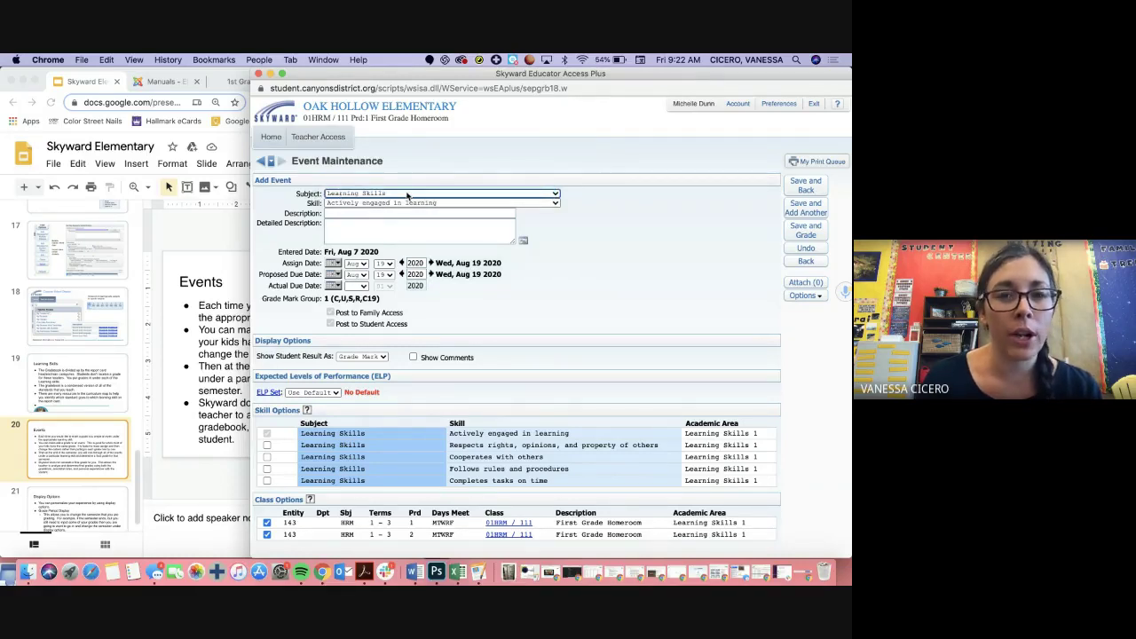
{"action": "left_click", "coordinate": [408, 194]}
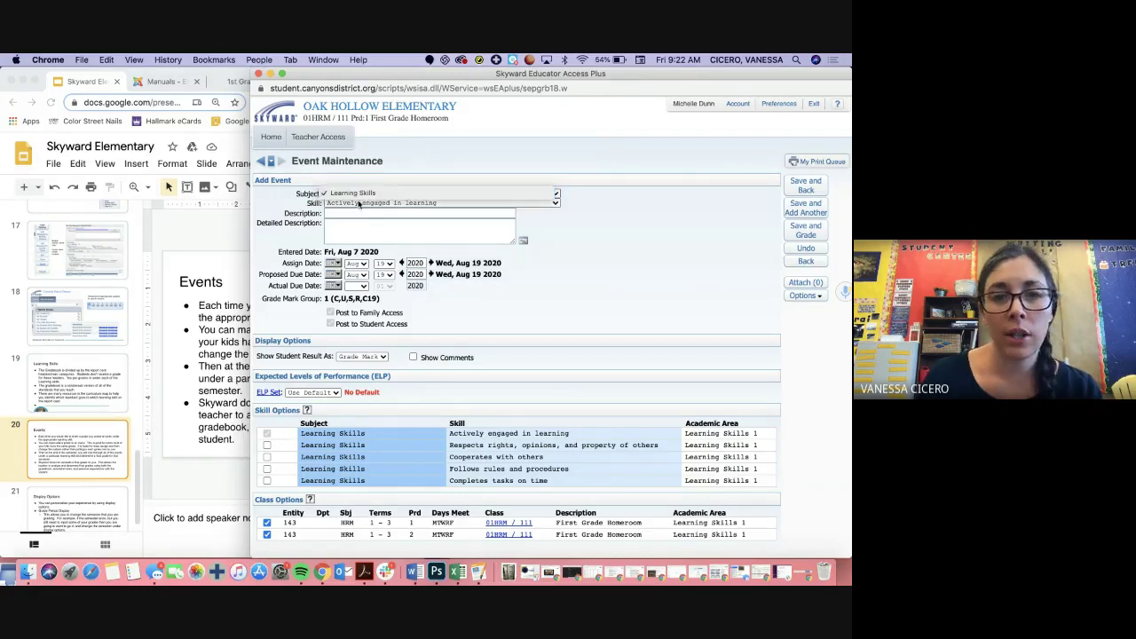
{"action": "left_click", "coordinate": [366, 210]}
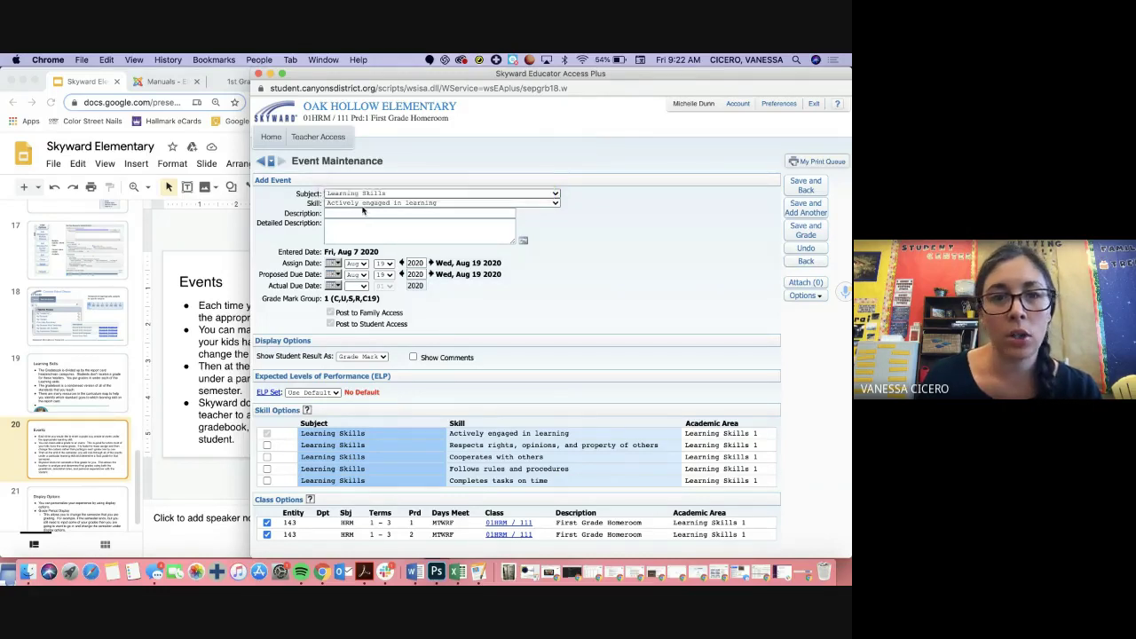
{"action": "left_click", "coordinate": [360, 205]}
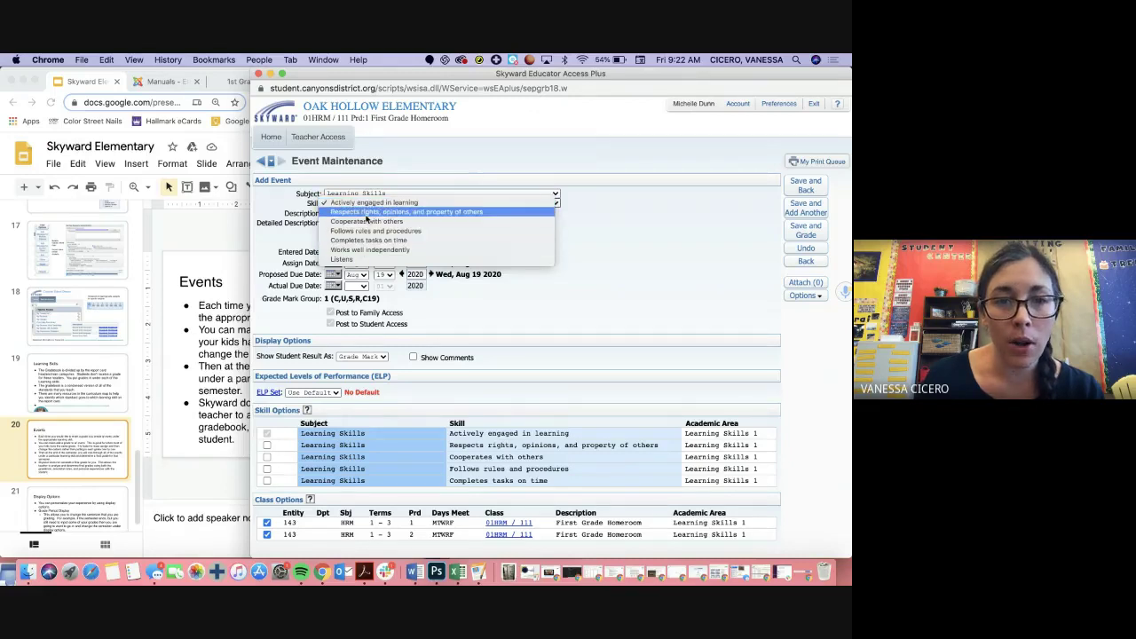
{"action": "left_click", "coordinate": [363, 203]}
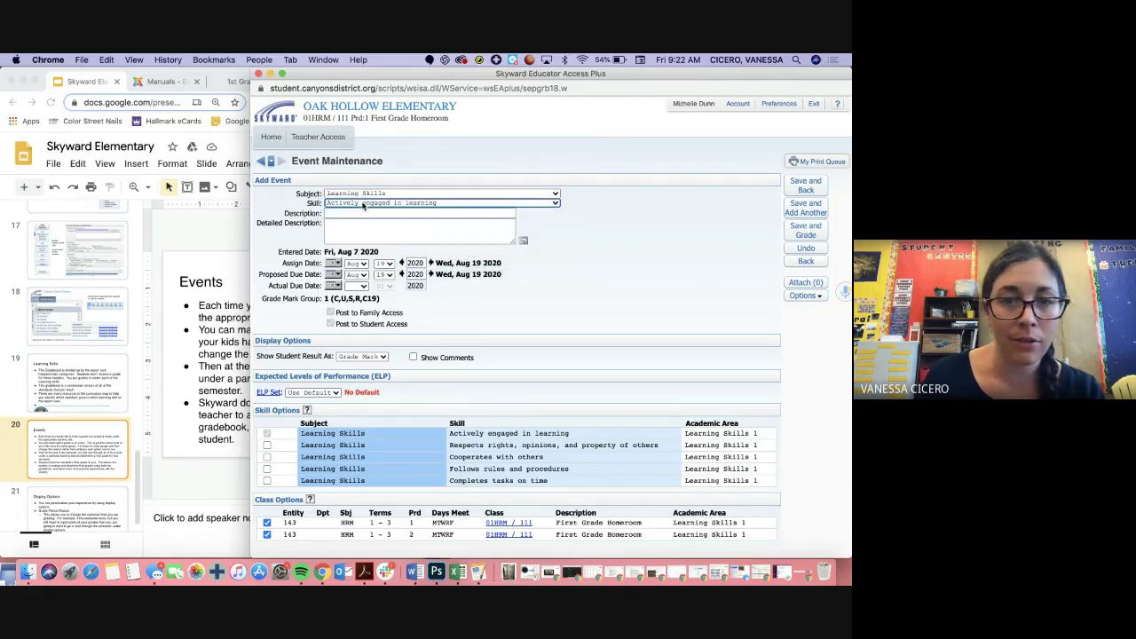
Describe the event as Completed Worksheet, save it and open its grade entry.
{"action": "left_click", "coordinate": [344, 213]}
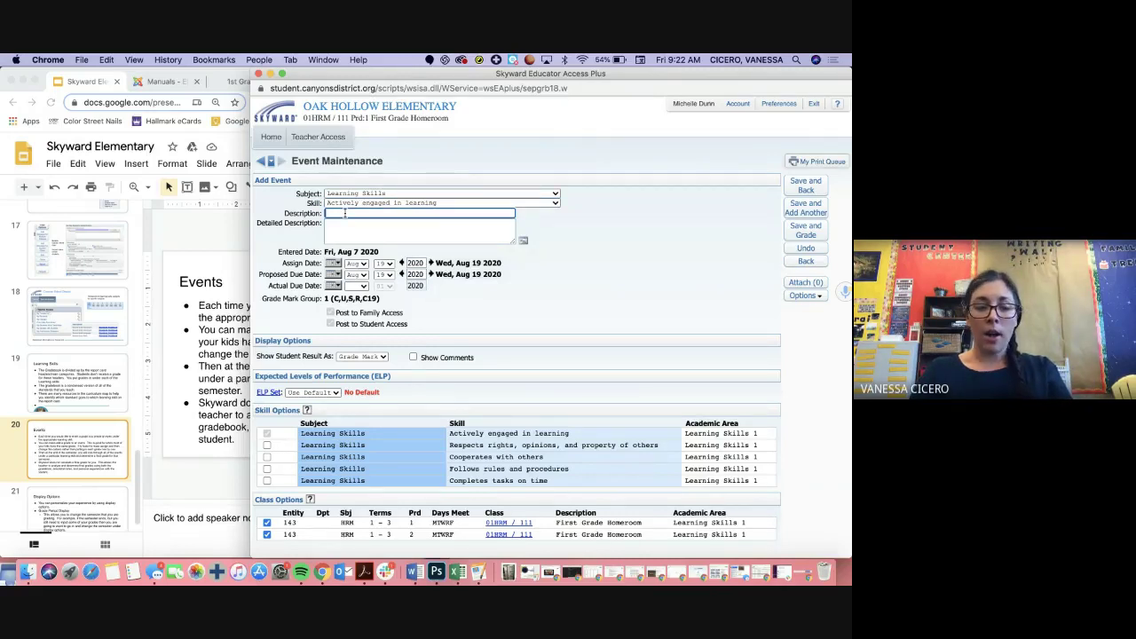
{"action": "type", "text": "Comple"}
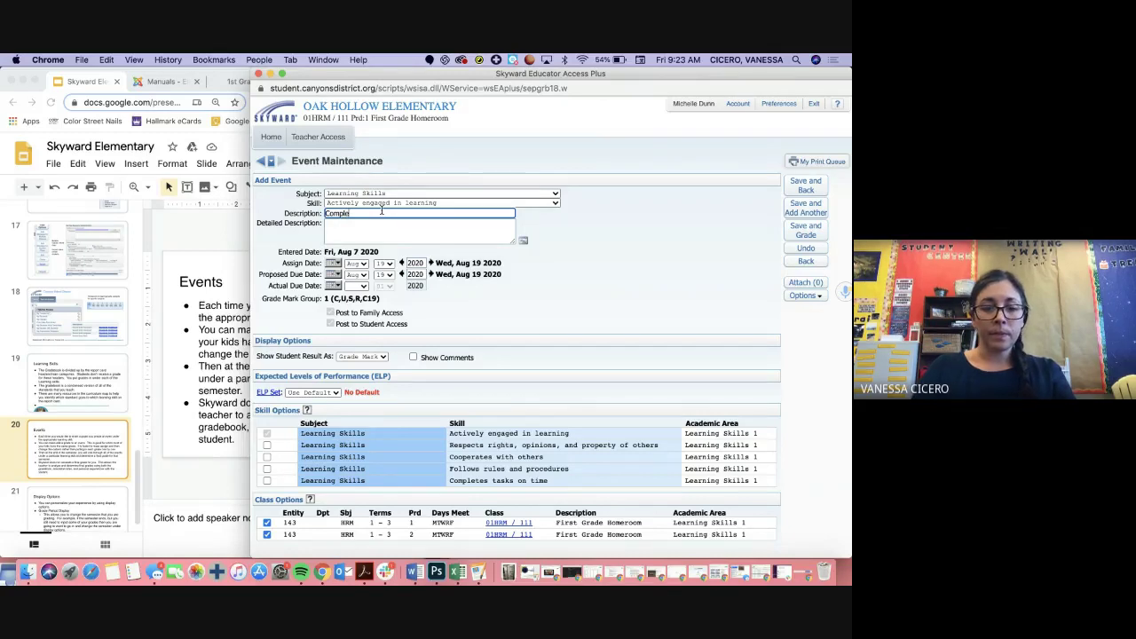
{"action": "type", "text": "te"}
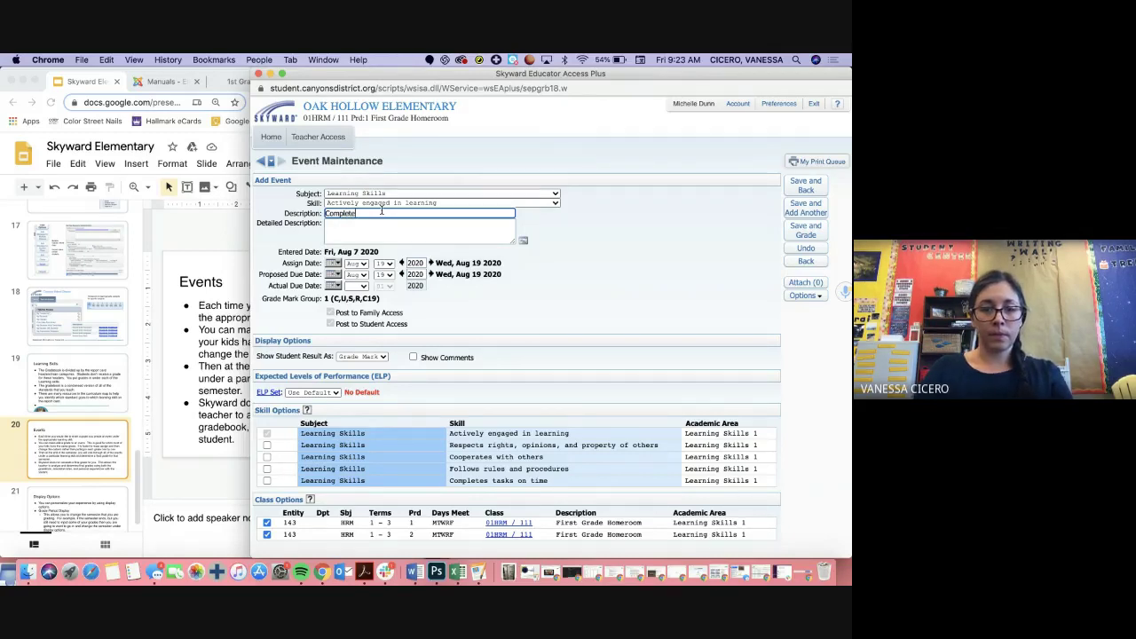
{"action": "type", "text": "d Work"}
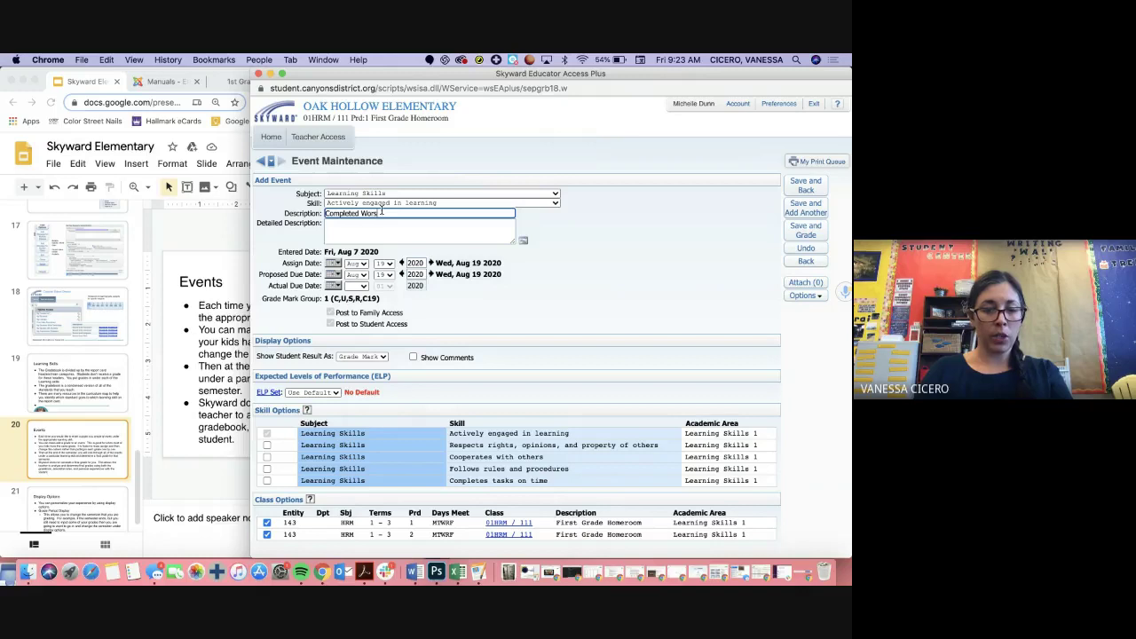
{"action": "type", "text": "s"}
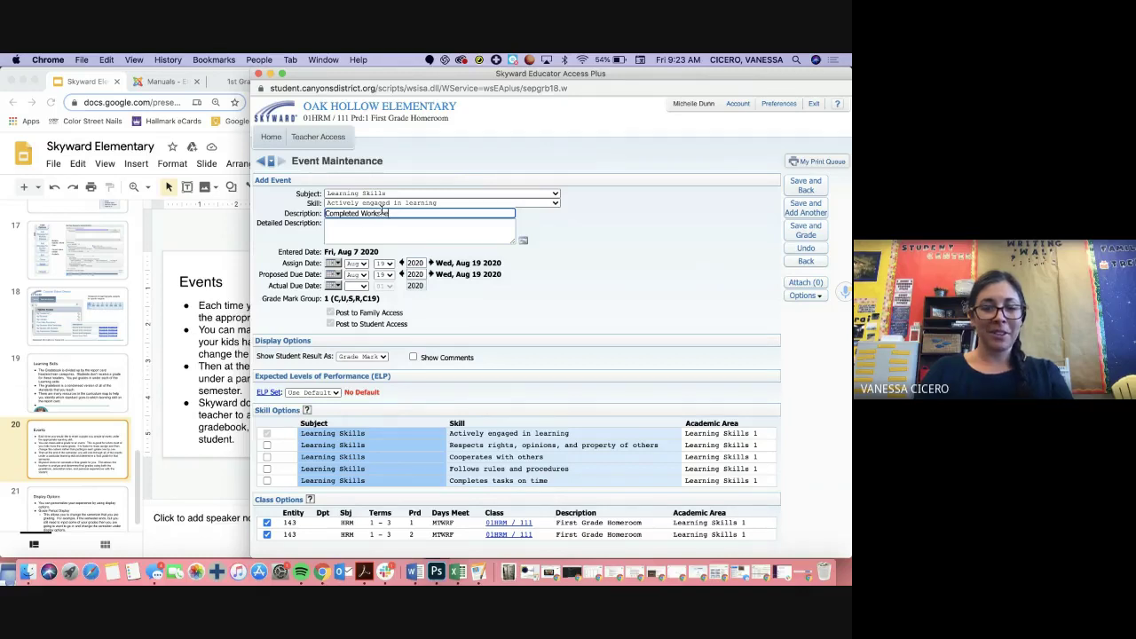
{"action": "type", "text": "heet"}
{"action": "left_click", "coordinate": [383, 232]}
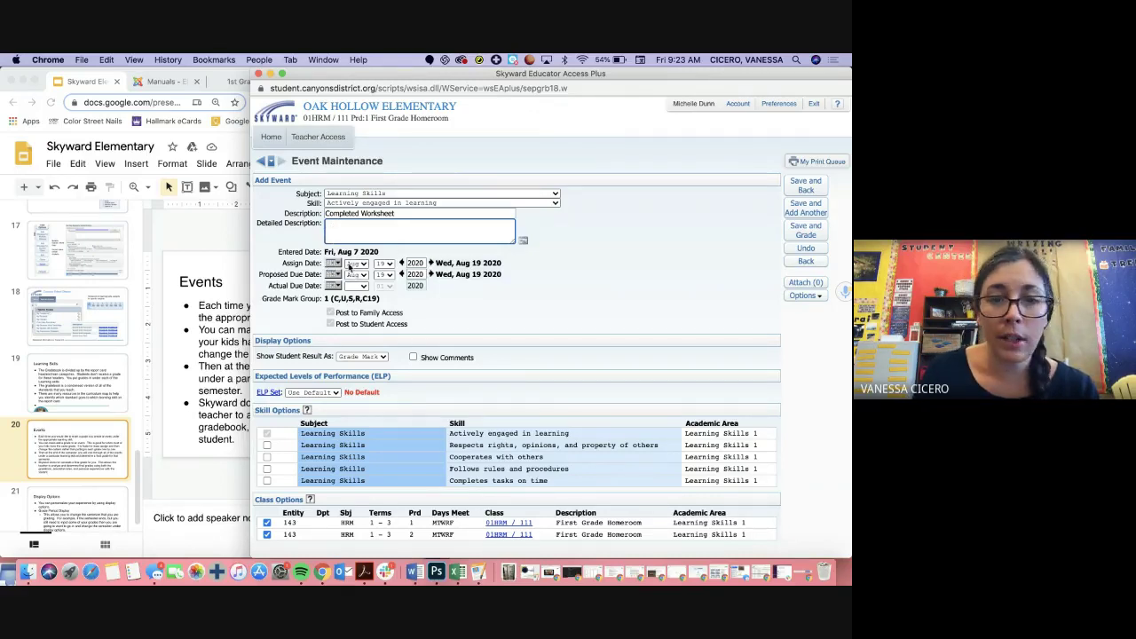
{"action": "scroll", "coordinate": [433, 347], "scroll_direction": "up", "scroll_amount": 1}
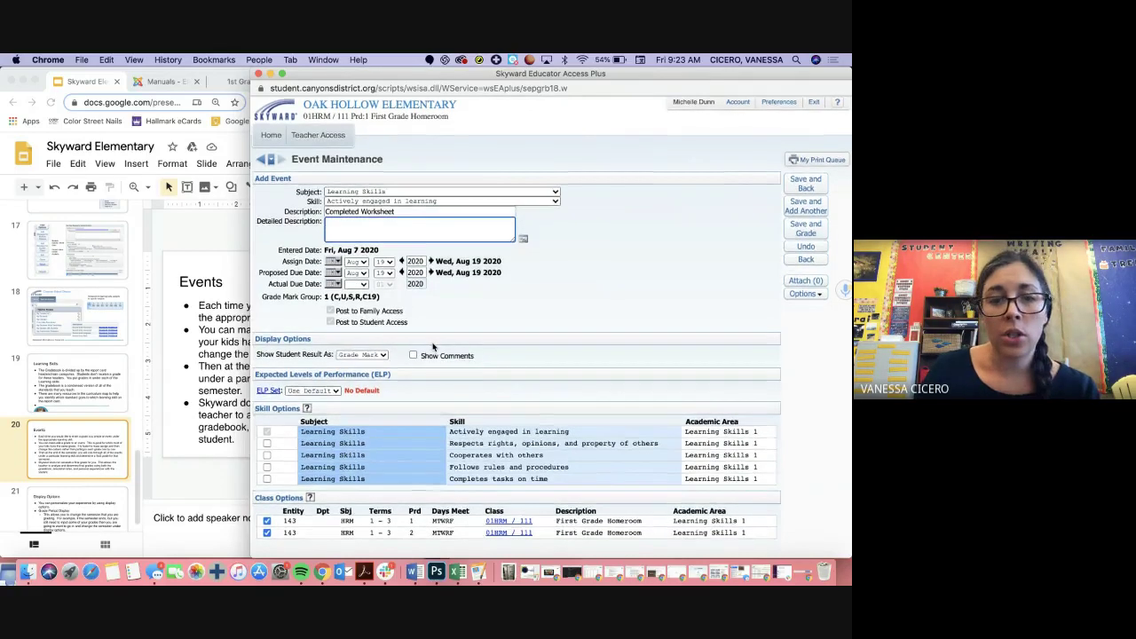
{"action": "scroll", "coordinate": [433, 346], "scroll_direction": "down", "scroll_amount": 1}
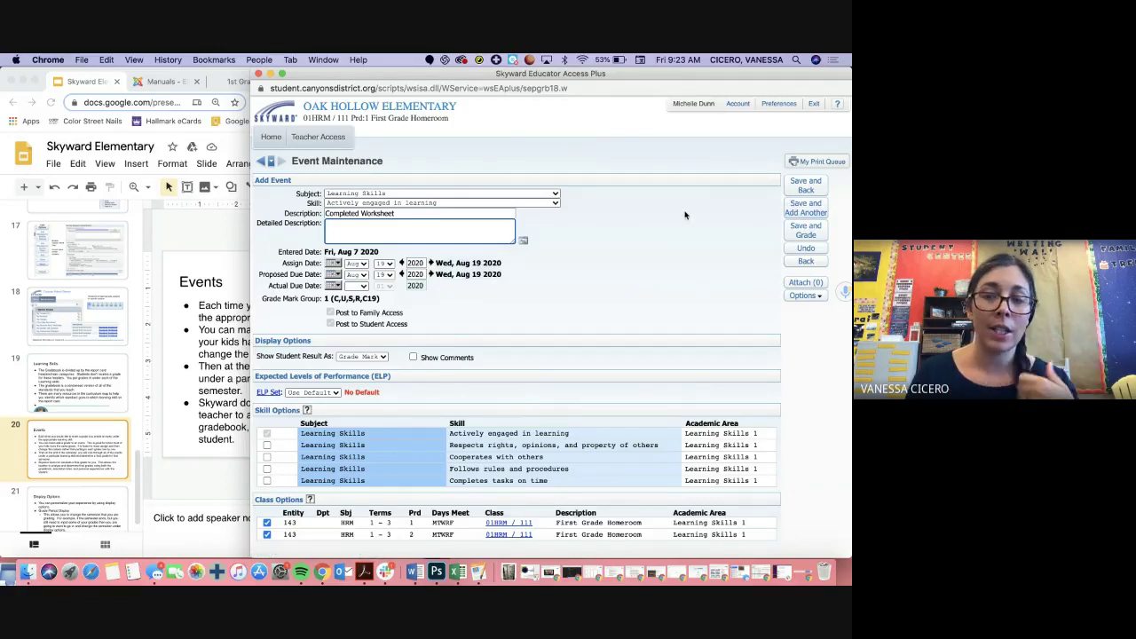
{"action": "left_click", "coordinate": [804, 228]}
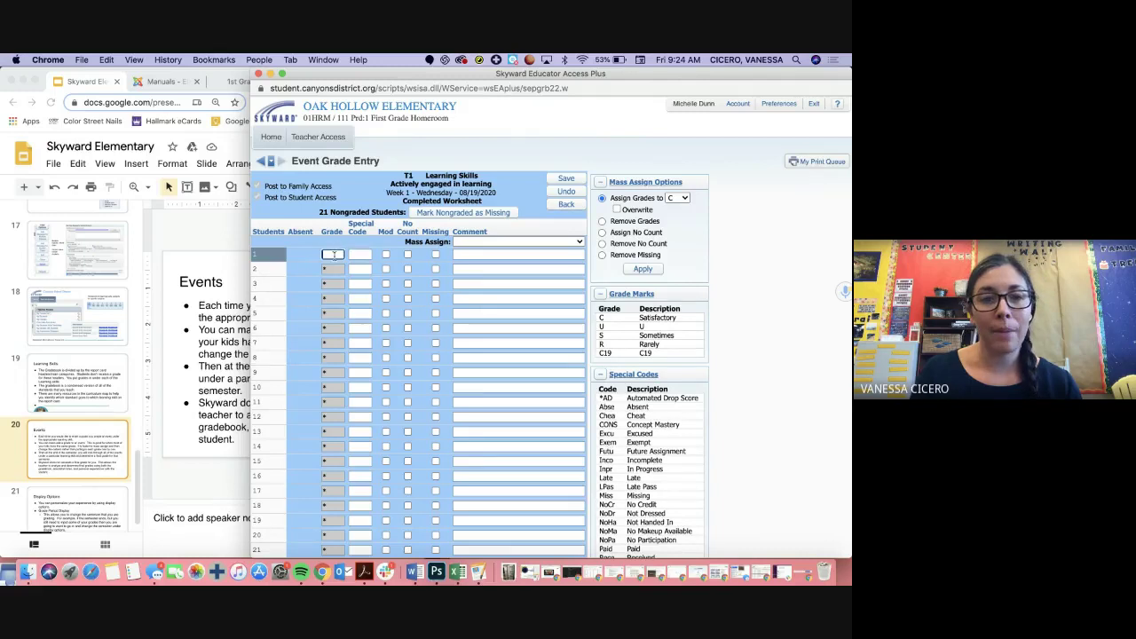
Try to enter 3 as the grade for student 1.
{"action": "type", "text": "S"}
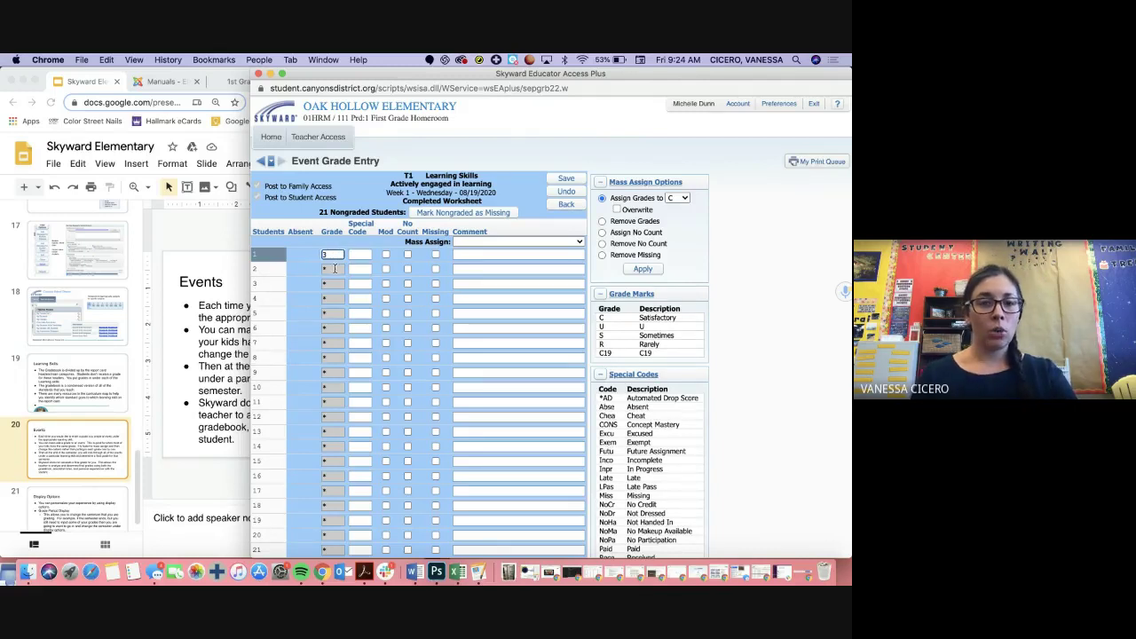
{"action": "left_click", "coordinate": [334, 269]}
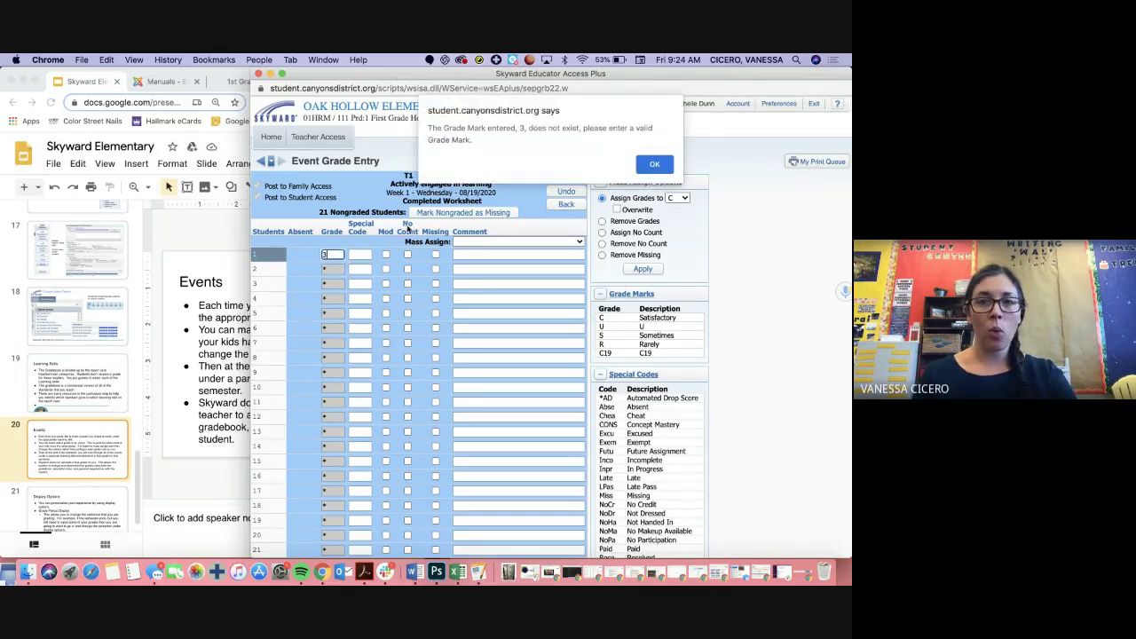
{"action": "key", "text": "Return"}
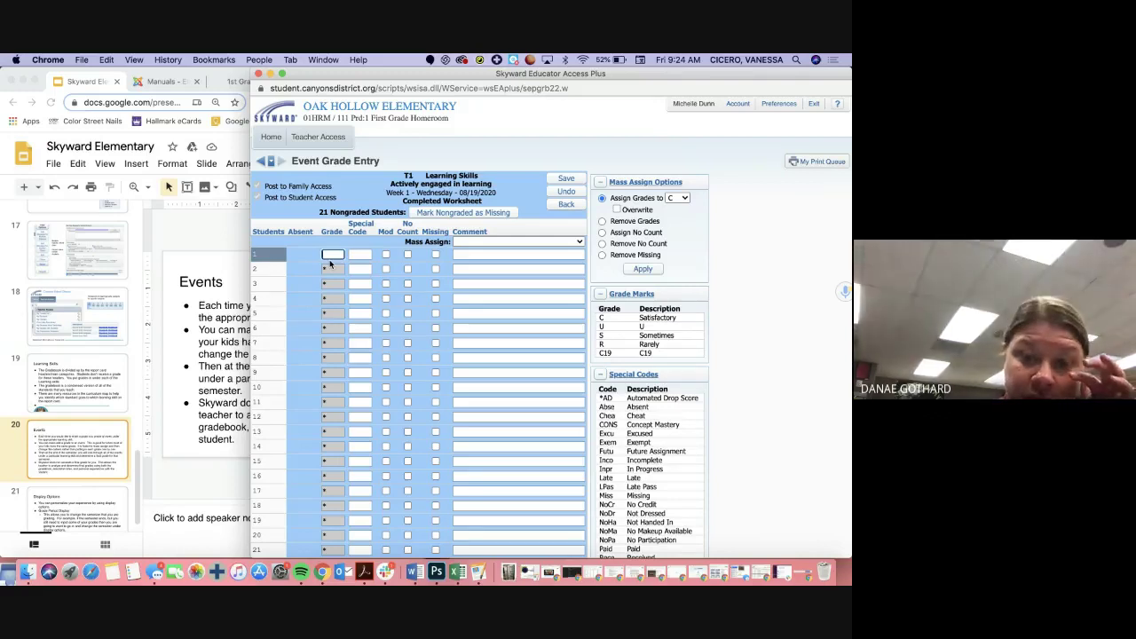
Grade student 1 as C and mass-assign C to all students with Overwrite enabled.
{"action": "type", "text": "C"}
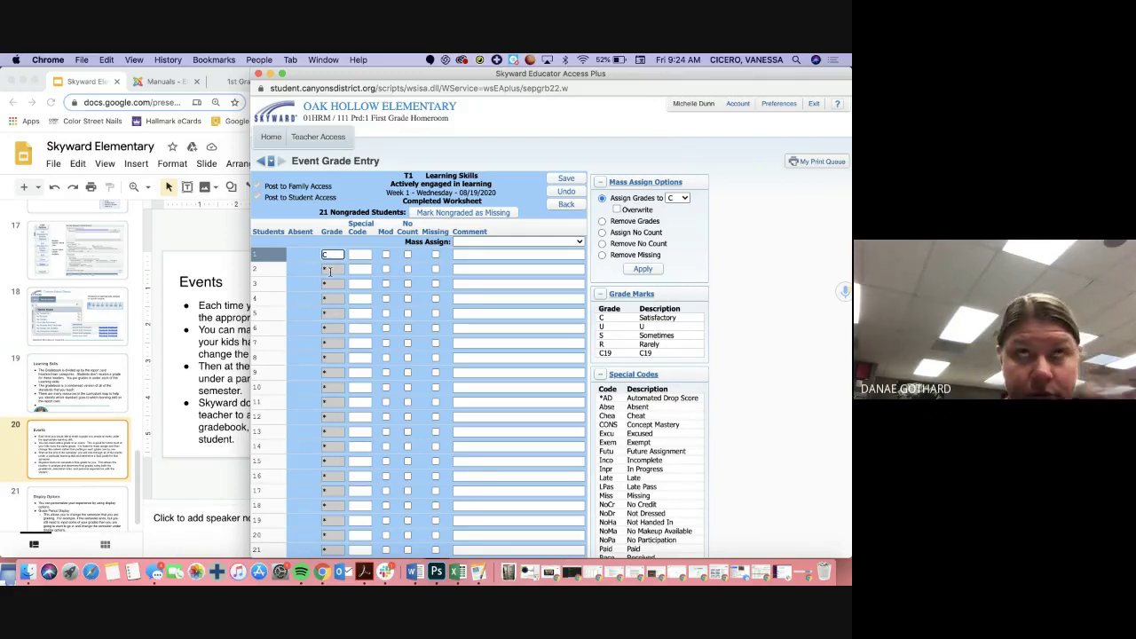
{"action": "left_click", "coordinate": [678, 197]}
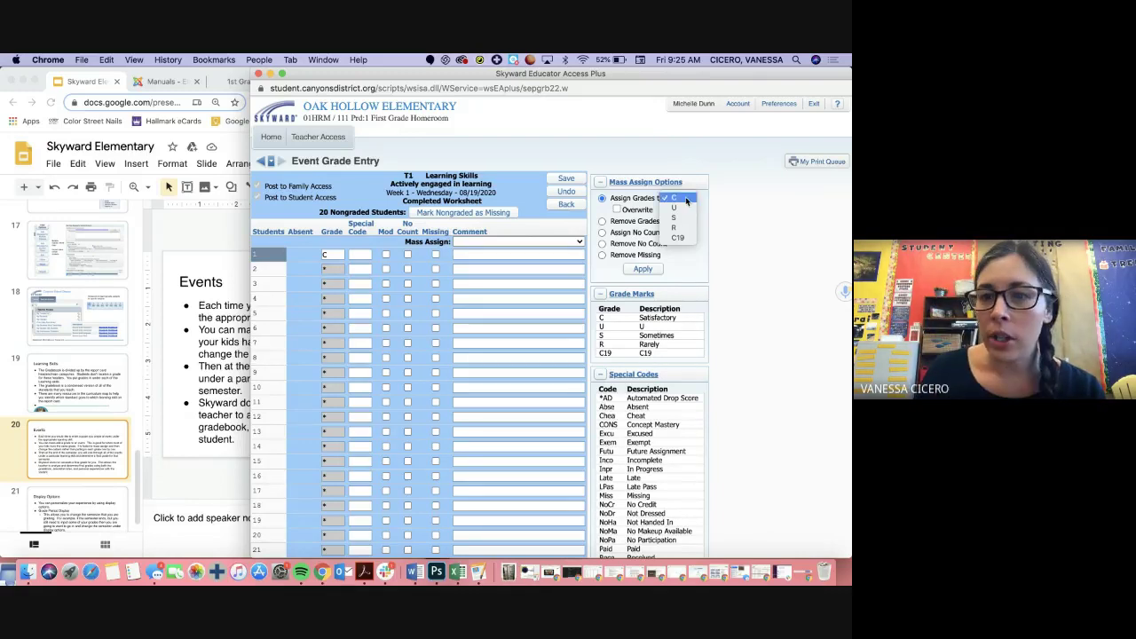
{"action": "left_click", "coordinate": [686, 199]}
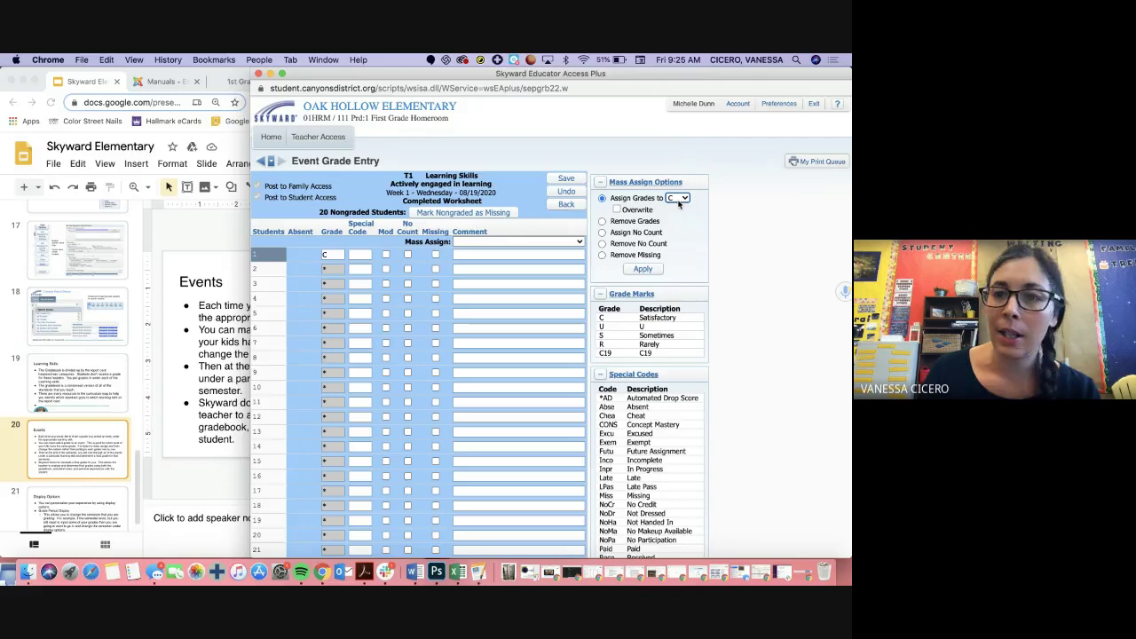
{"action": "left_click", "coordinate": [617, 209]}
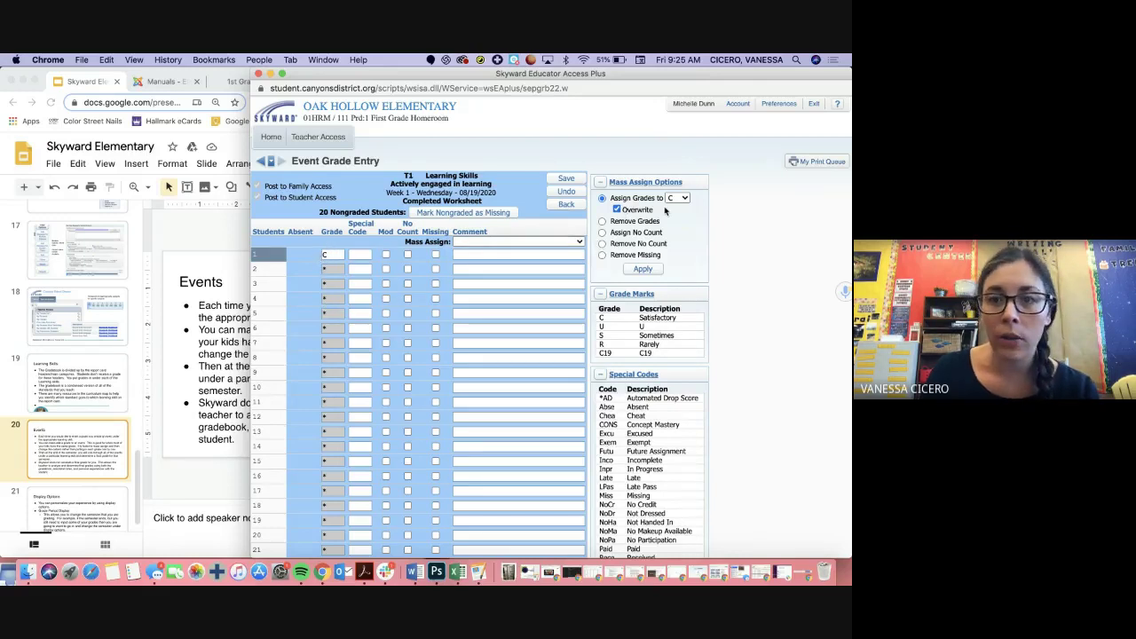
{"action": "left_click", "coordinate": [645, 269]}
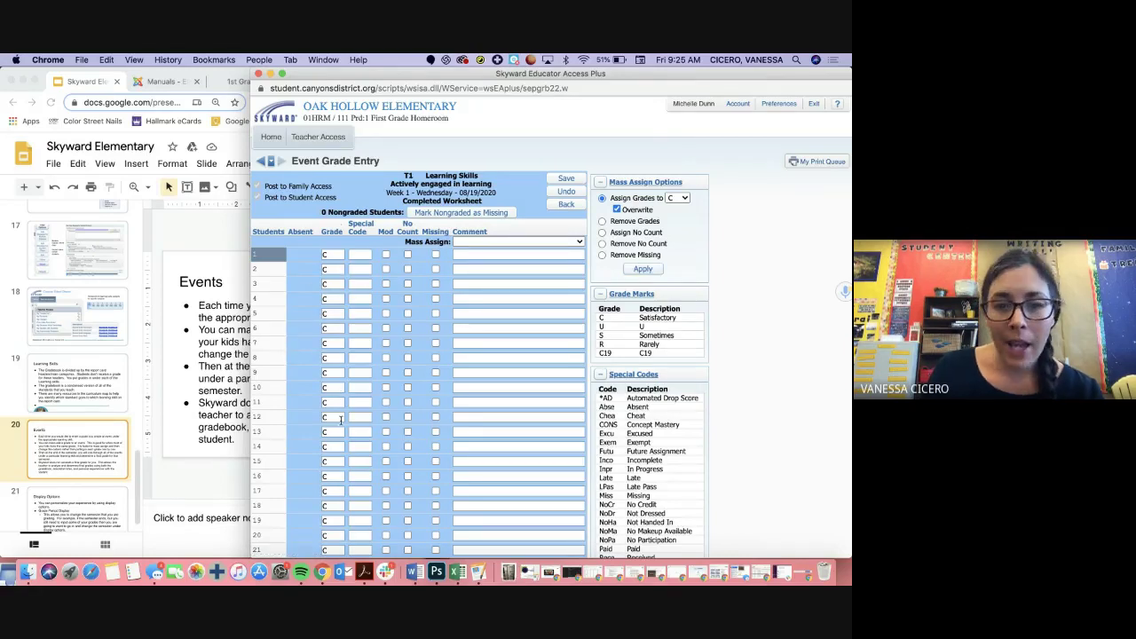
Change the grades of student 6 to U, student 13 to S and student 19 to R, and save the event grades.
{"action": "left_click", "coordinate": [330, 328]}
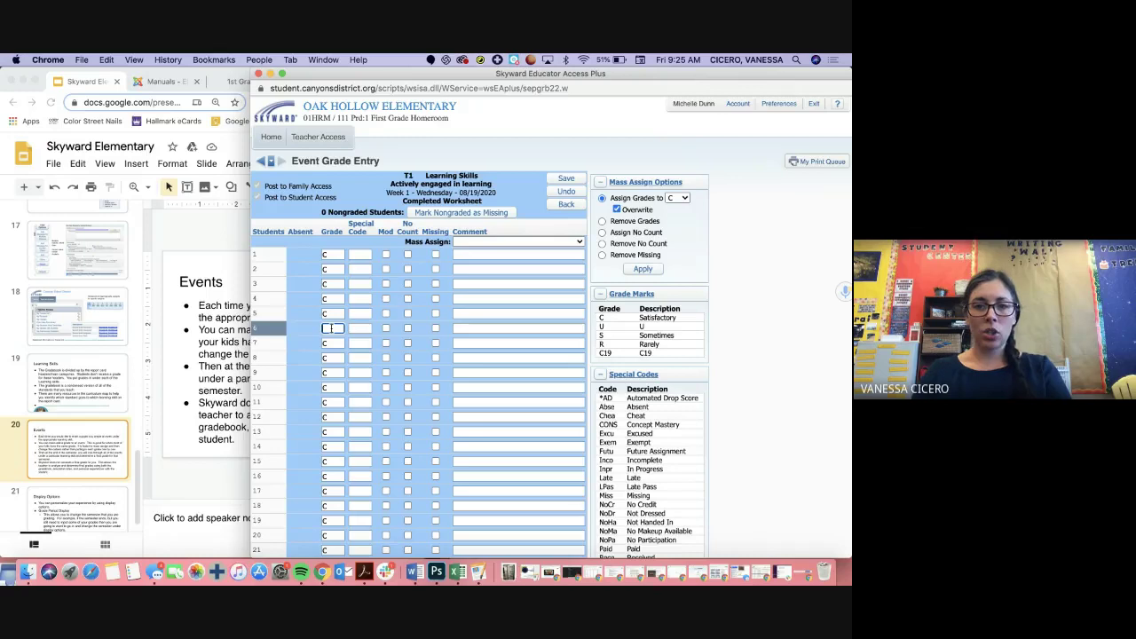
{"action": "type", "text": "U"}
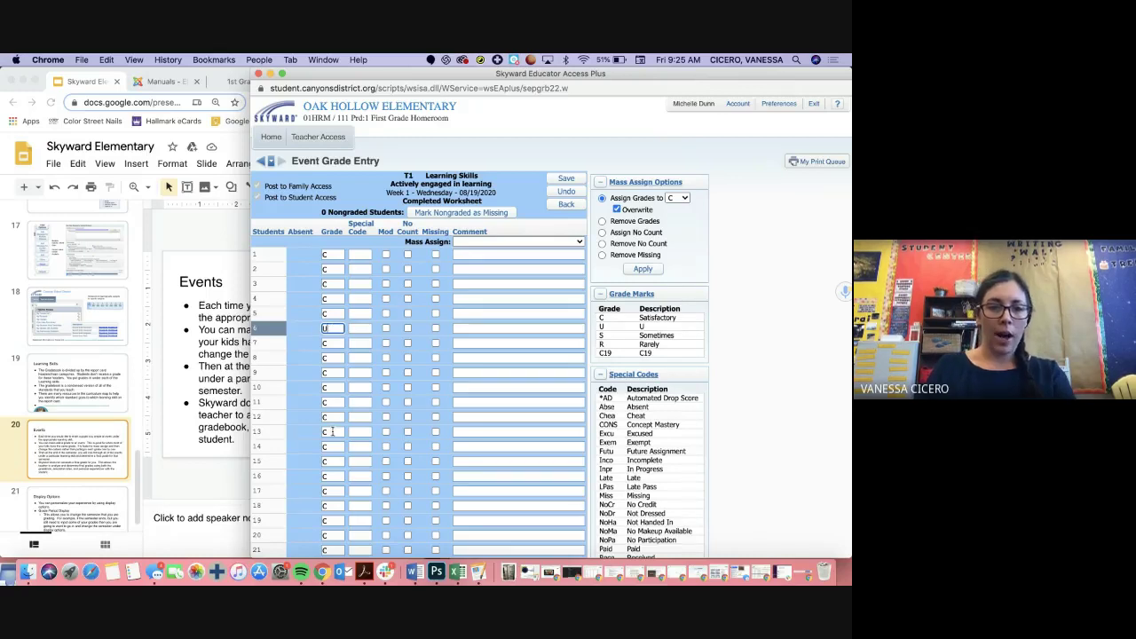
{"action": "left_click", "coordinate": [332, 431]}
{"action": "key", "text": "BackSpace"}
{"action": "type", "text": "S"}
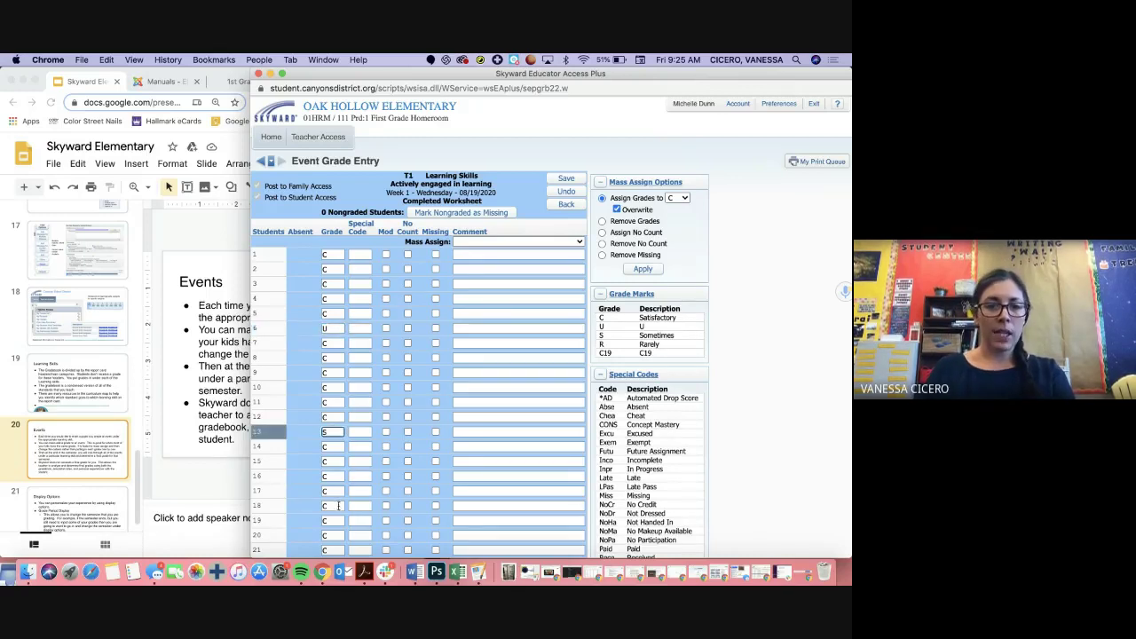
{"action": "left_click", "coordinate": [334, 521]}
{"action": "key", "text": "BackSpace"}
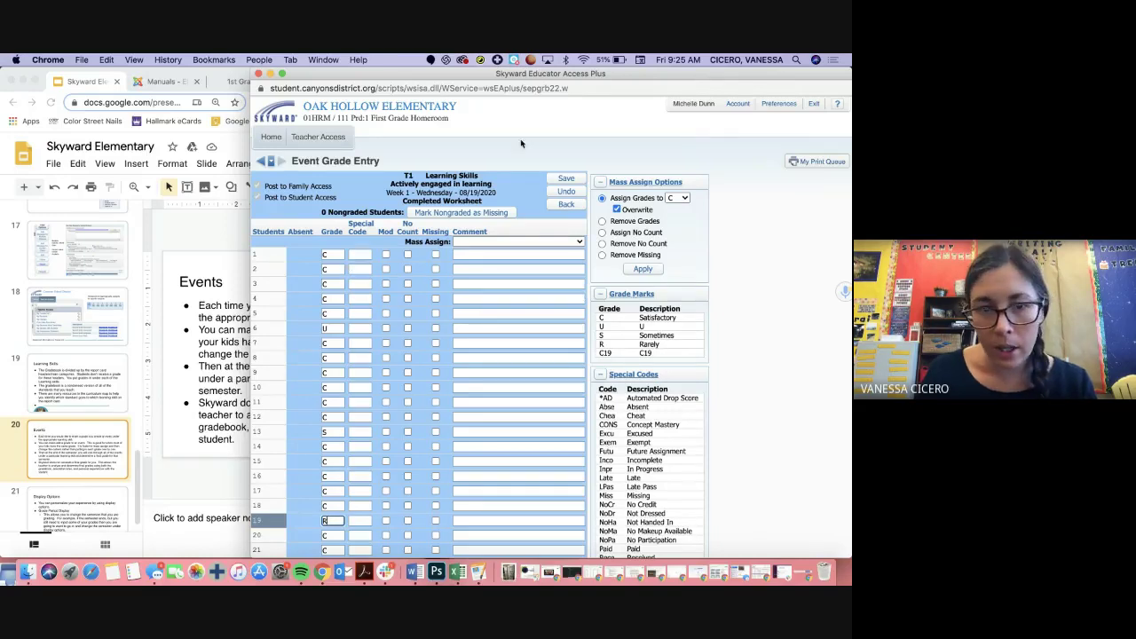
{"action": "left_click", "coordinate": [329, 254]}
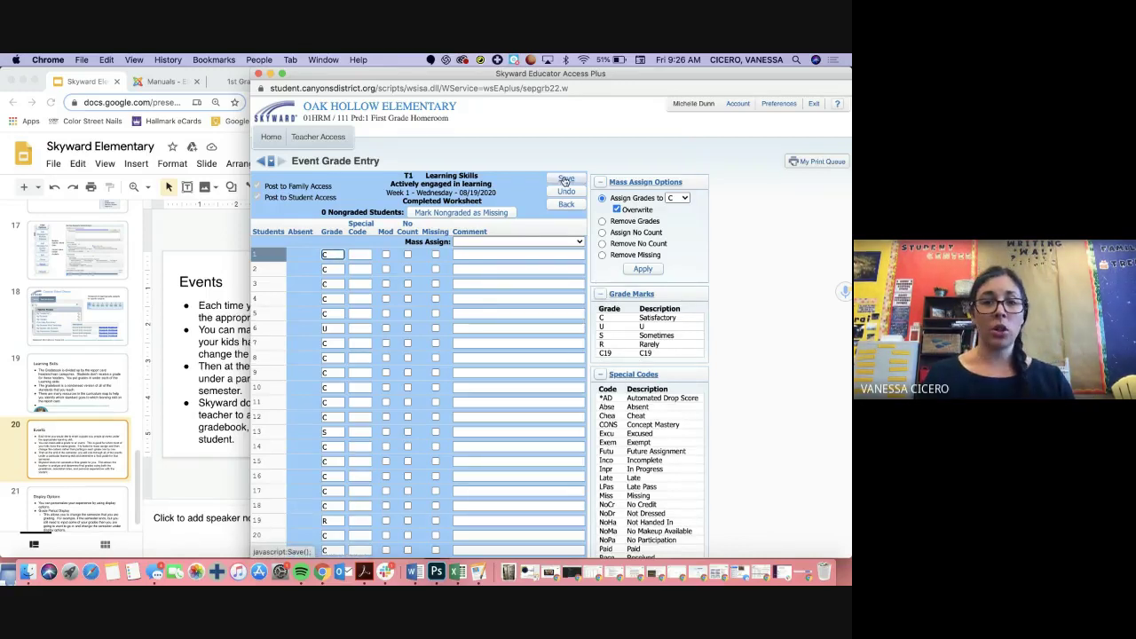
{"action": "left_click", "coordinate": [564, 180]}
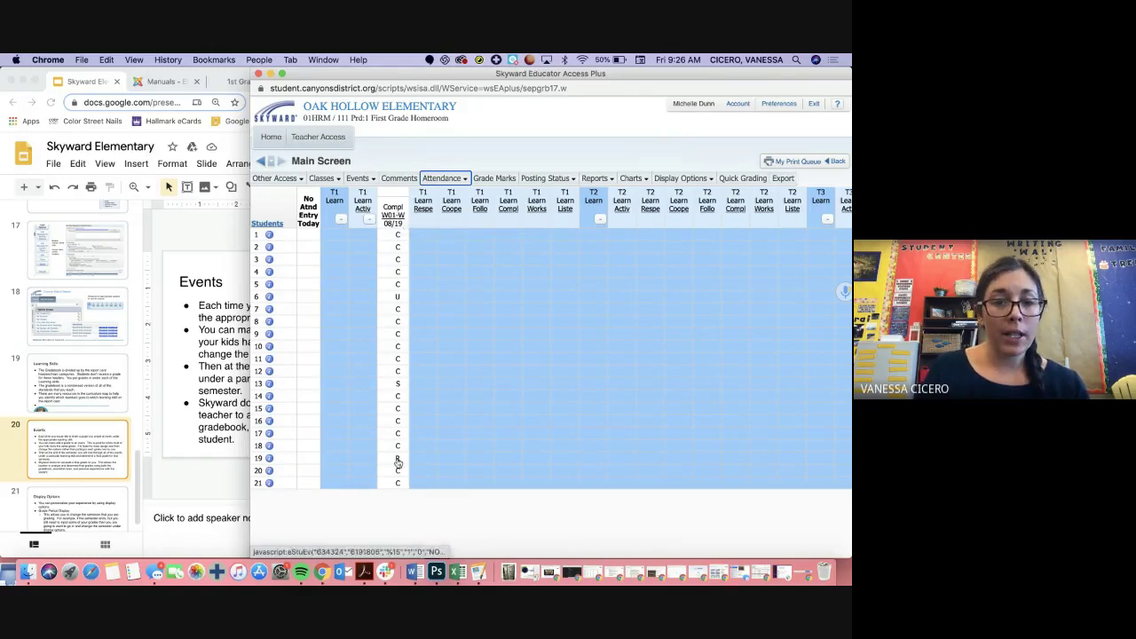
Switch to the Skyward Elementary presentation, view slide 22 with the grade mark list and return to slide 20 on Events.
{"action": "left_click", "coordinate": [360, 180]}
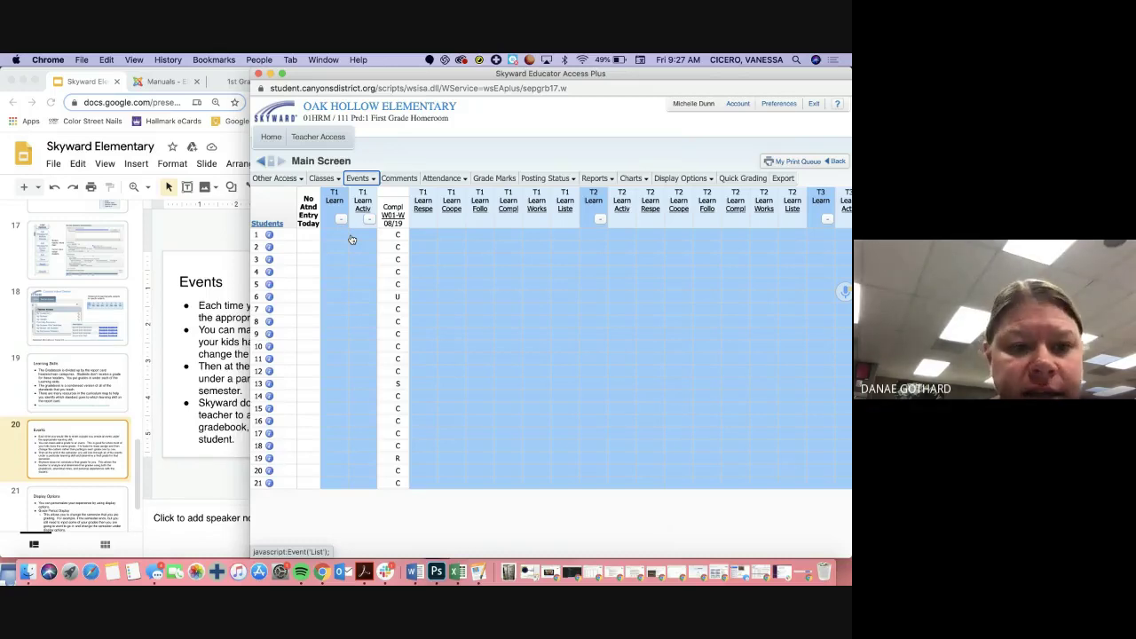
{"action": "scroll", "coordinate": [64, 462], "scroll_direction": "down", "scroll_amount": 2}
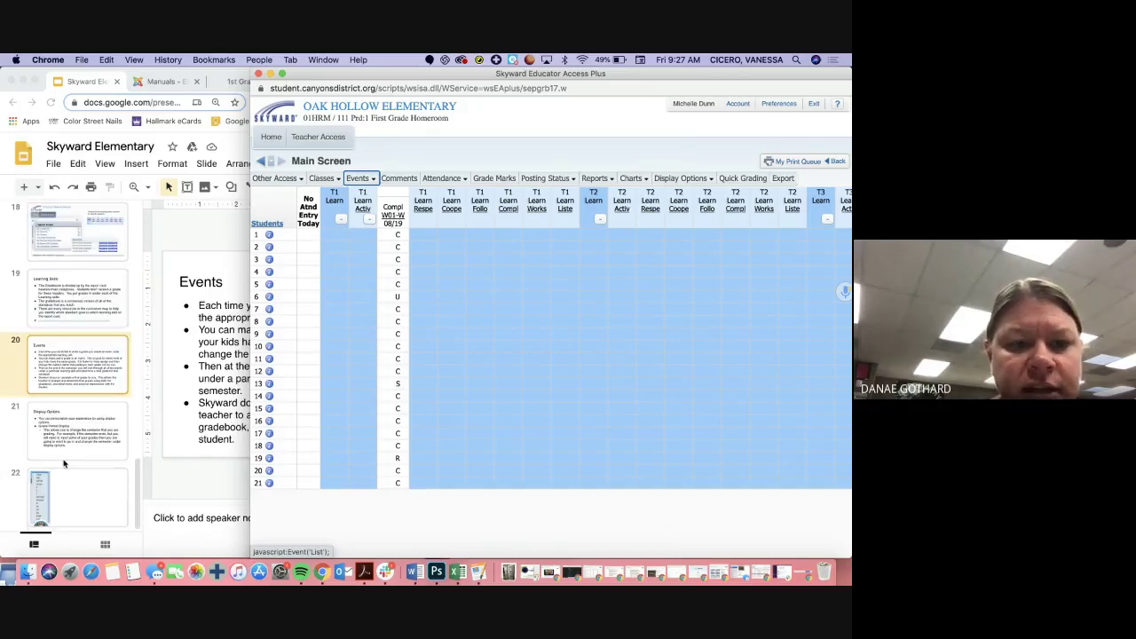
{"action": "left_click", "coordinate": [64, 462]}
{"action": "left_click", "coordinate": [64, 497]}
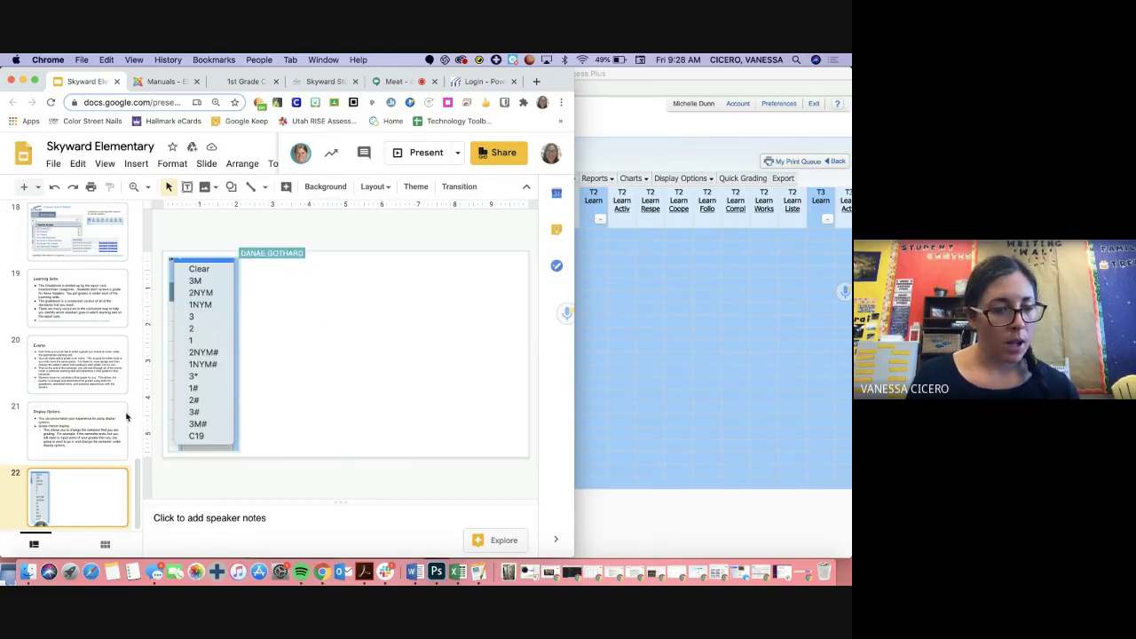
{"action": "left_click", "coordinate": [71, 368]}
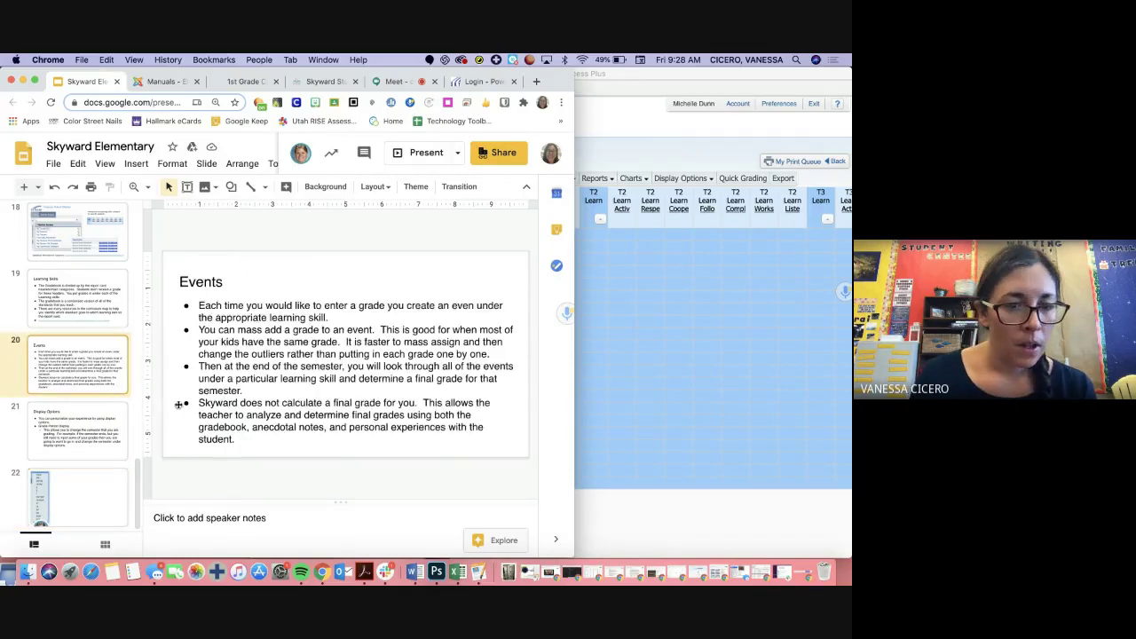
Show slide 21 on Display Options, switch to the Skyward gradebook and open its Grade Period Display settings.
{"action": "left_click", "coordinate": [99, 443]}
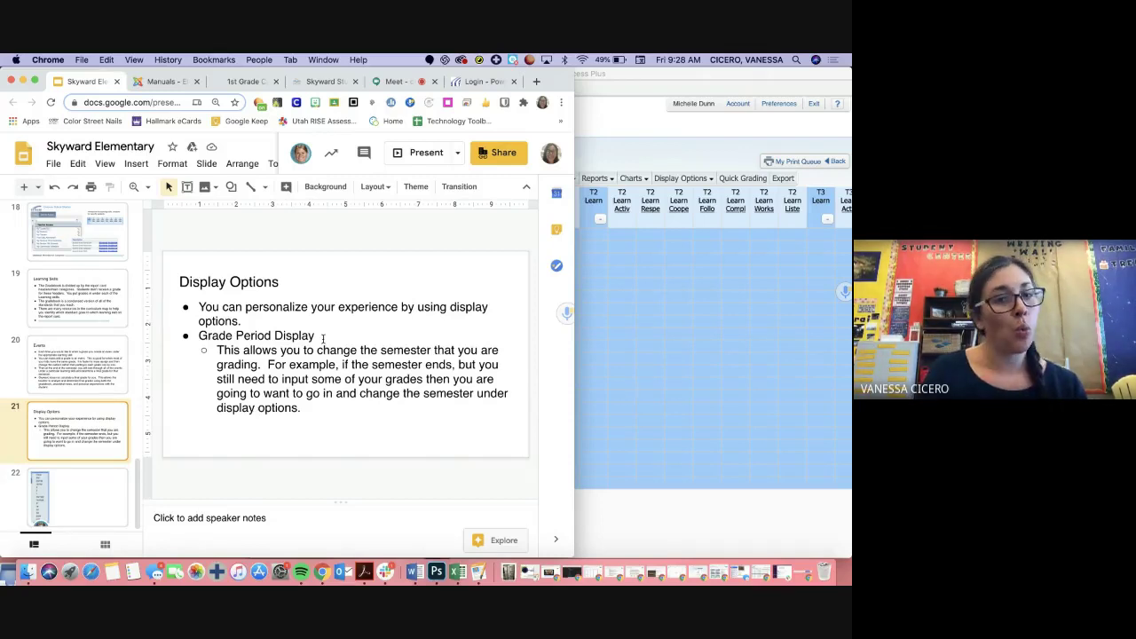
{"action": "left_click", "coordinate": [672, 179]}
{"action": "left_click", "coordinate": [673, 180]}
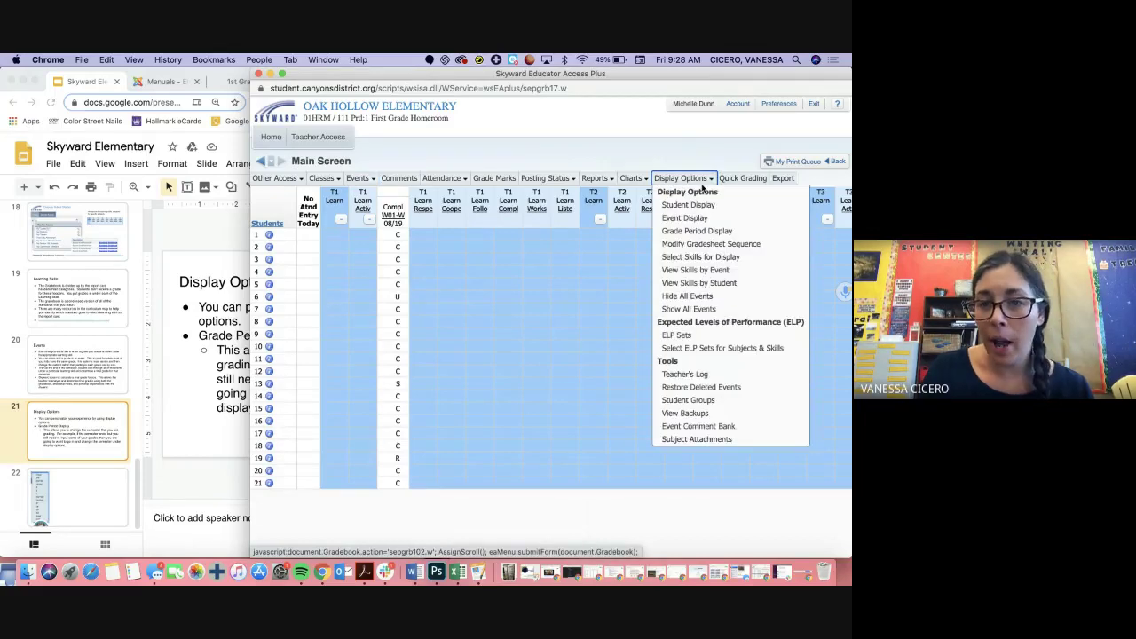
{"action": "left_click", "coordinate": [702, 186]}
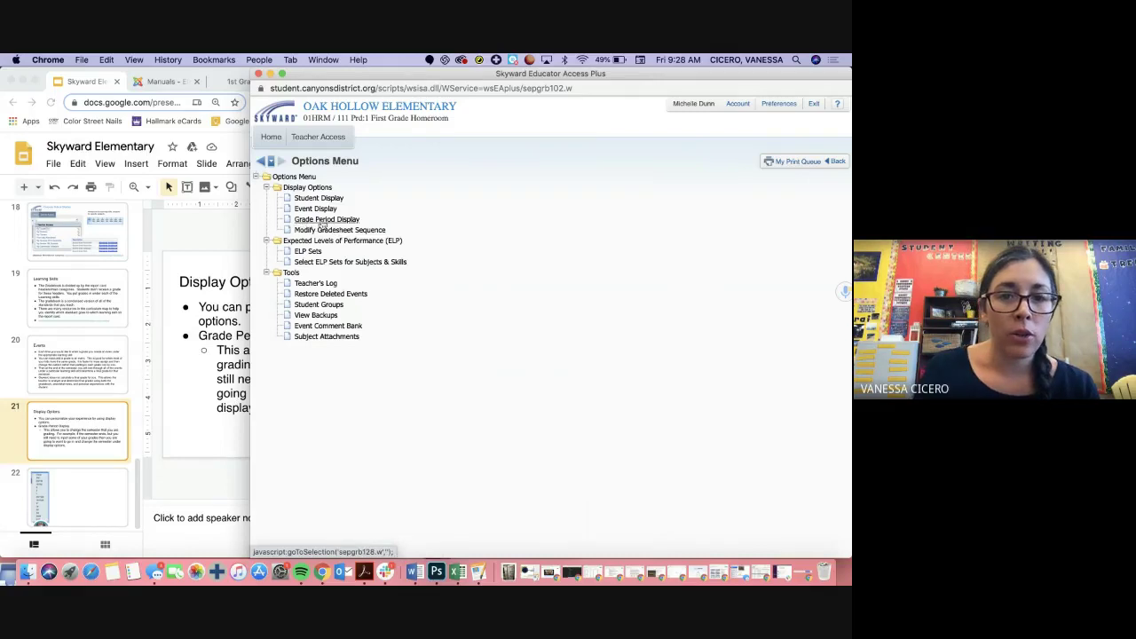
{"action": "left_click", "coordinate": [351, 221]}
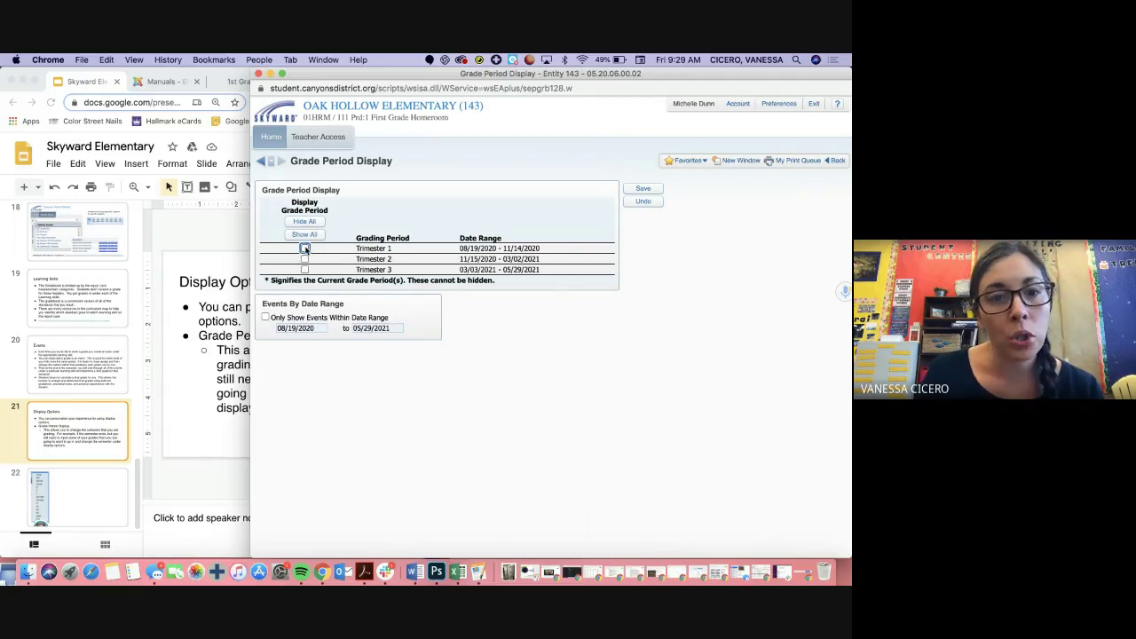
Demonstrate the Trimester 1 display checkbox, revisit the Display Options slide and return to Skyward's Options Menu without saving.
{"action": "left_click", "coordinate": [304, 248]}
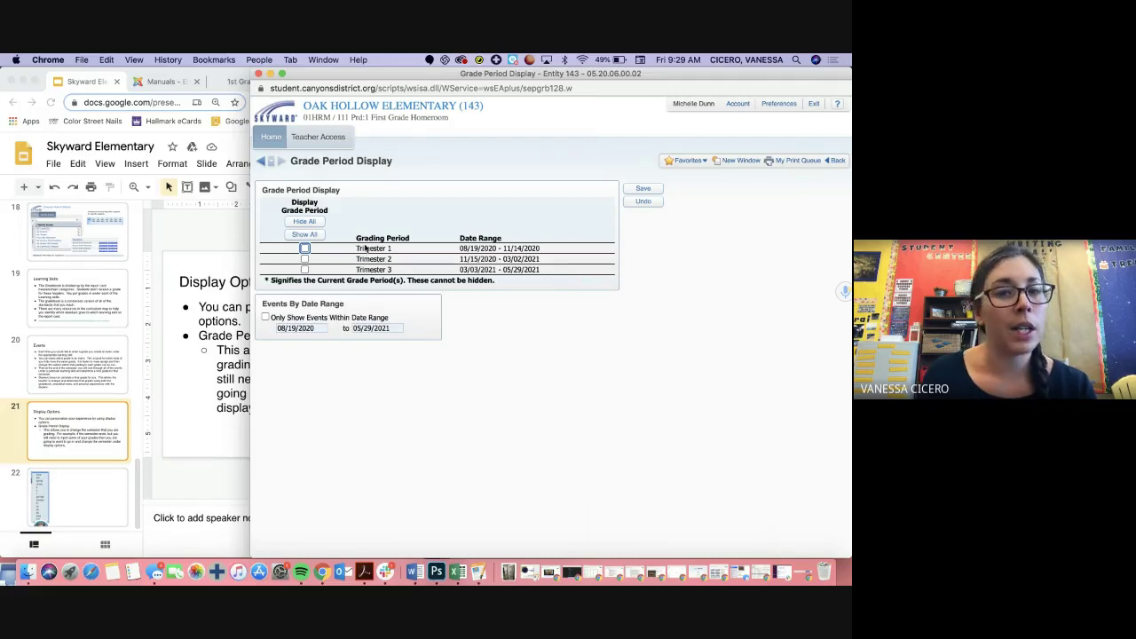
{"action": "left_click", "coordinate": [218, 299]}
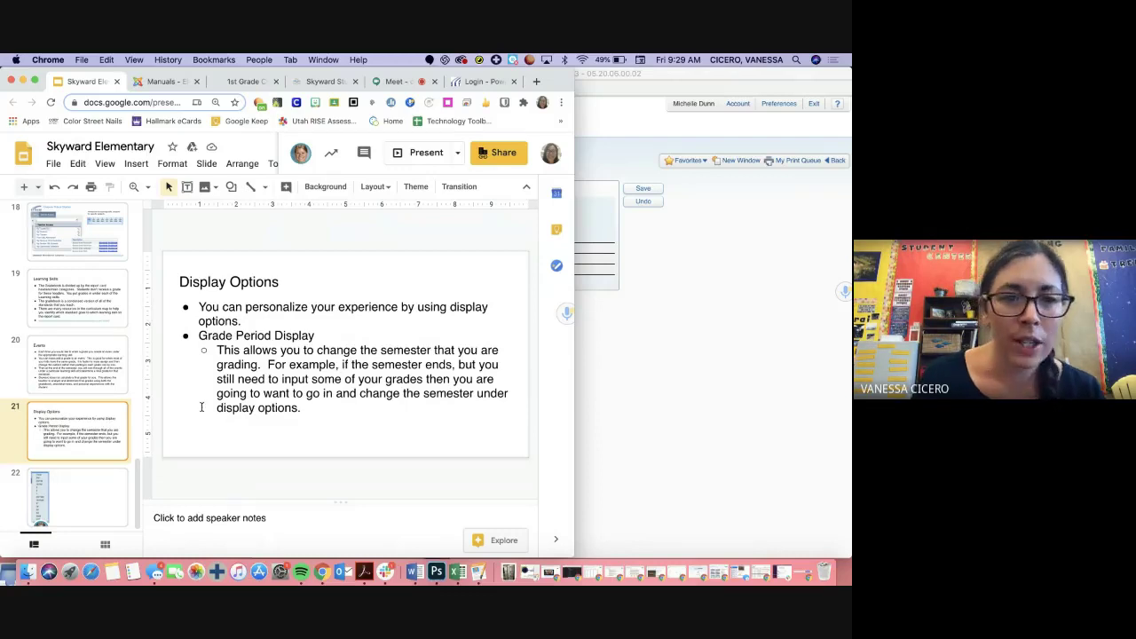
{"action": "left_click", "coordinate": [762, 385]}
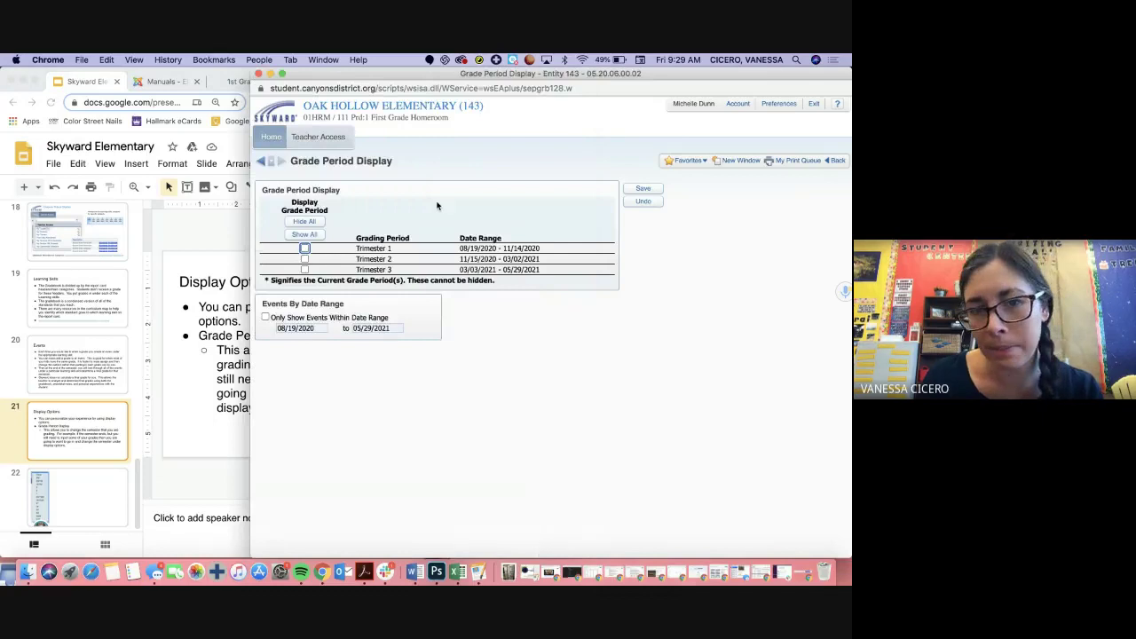
{"action": "left_click", "coordinate": [263, 163]}
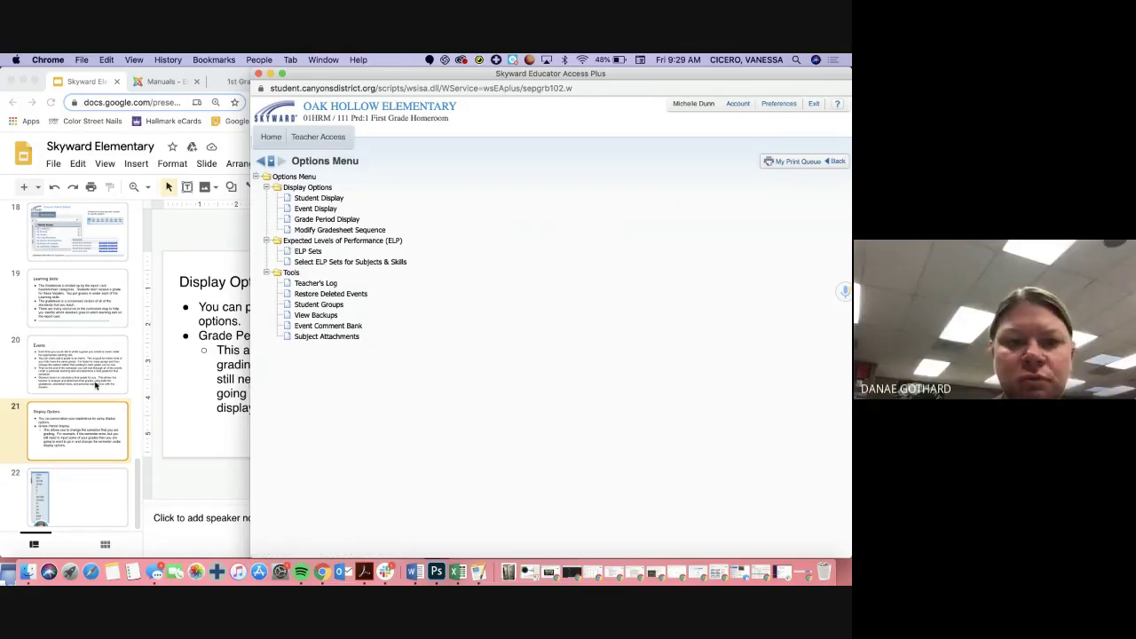
Switch back to the presentation window and open the Google Meet call to read the chat.
{"action": "left_click", "coordinate": [201, 385]}
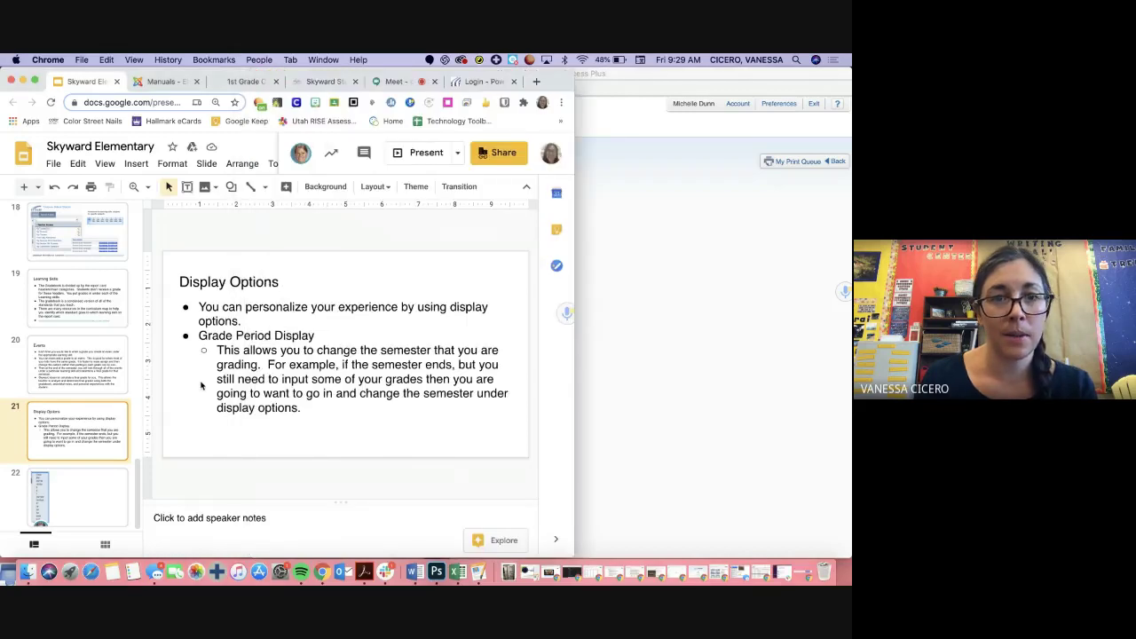
{"action": "left_click", "coordinate": [385, 82]}
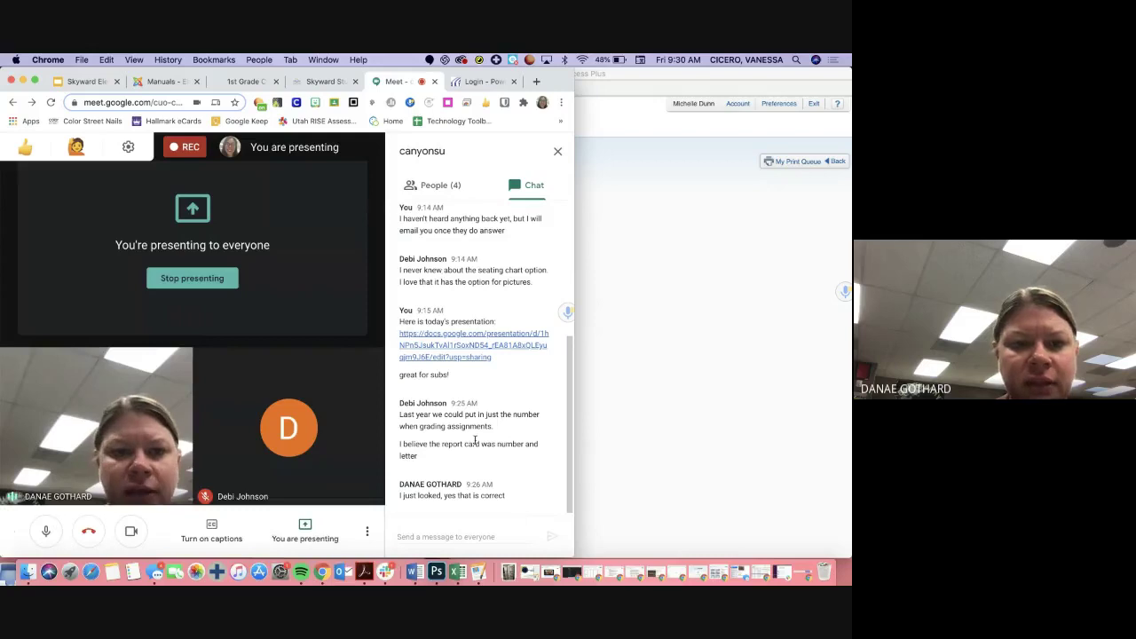